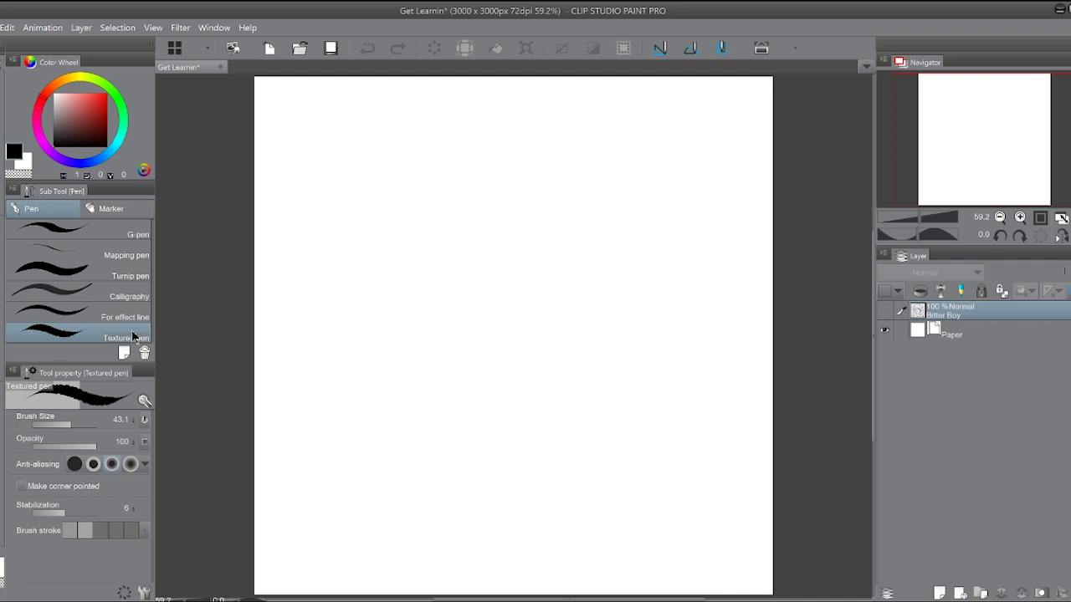
- Close the cute artwork file and return to the Get Learnin canvas
mouse_move(518, 234)
mouse_down()
mouse_move(558, 552)
mouse_move(563, 527)
mouse_move(508, 258)
mouse_move(516, 229)
mouse_up()
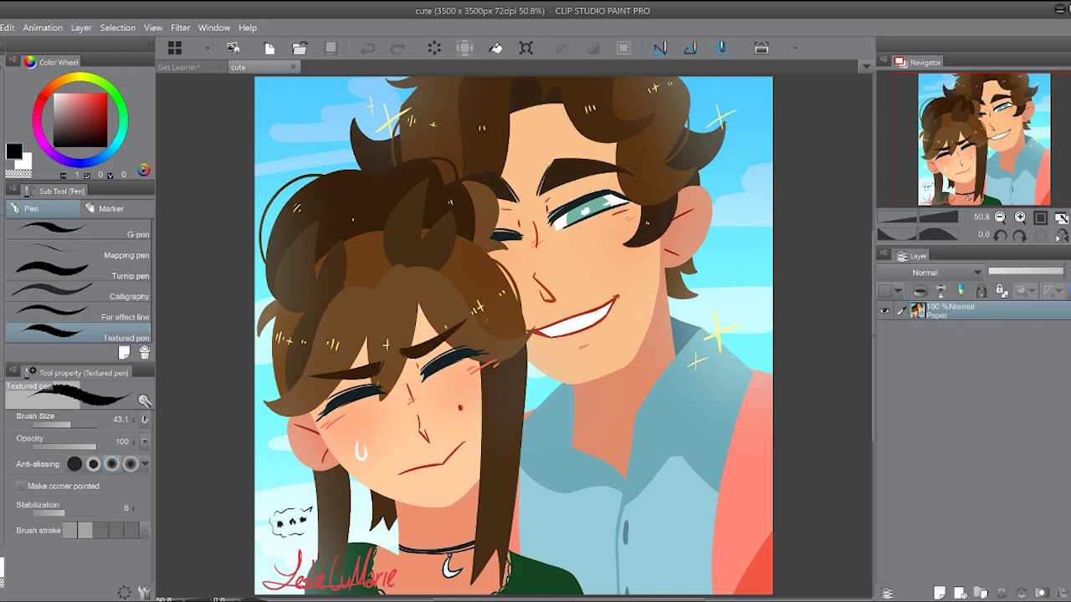
click(295, 67)
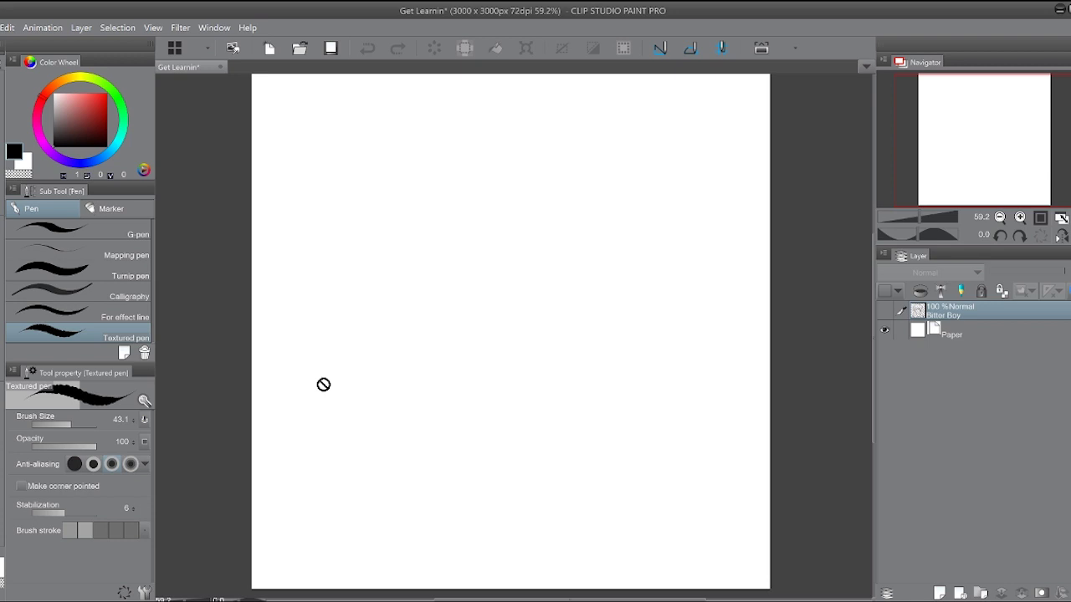
- Show the Bitter Boy sketch layer, lower its opacity to 53%, and lock it
click(885, 311)
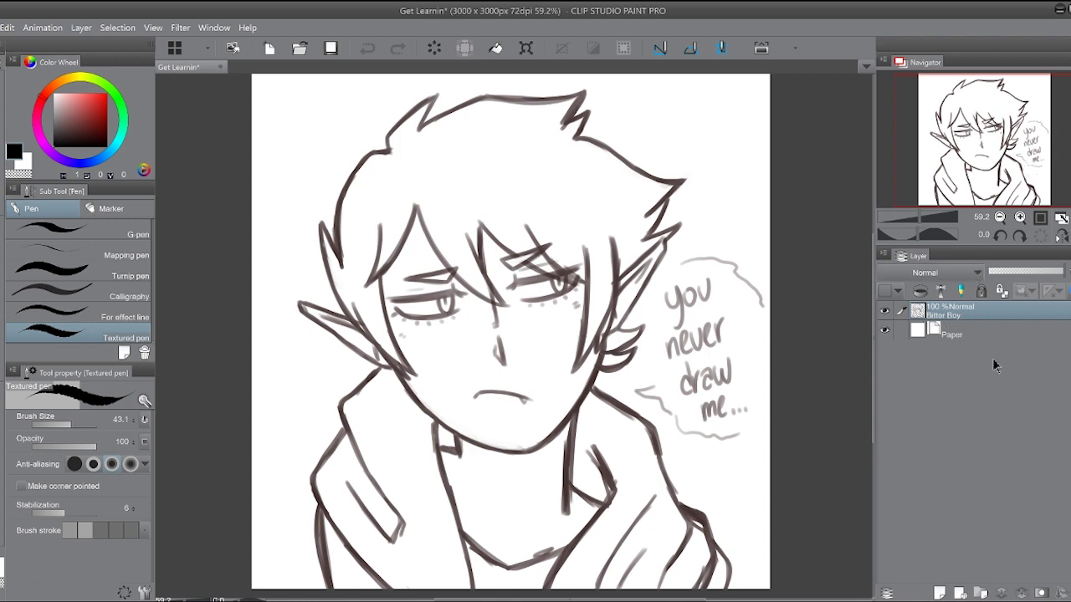
click(1024, 272)
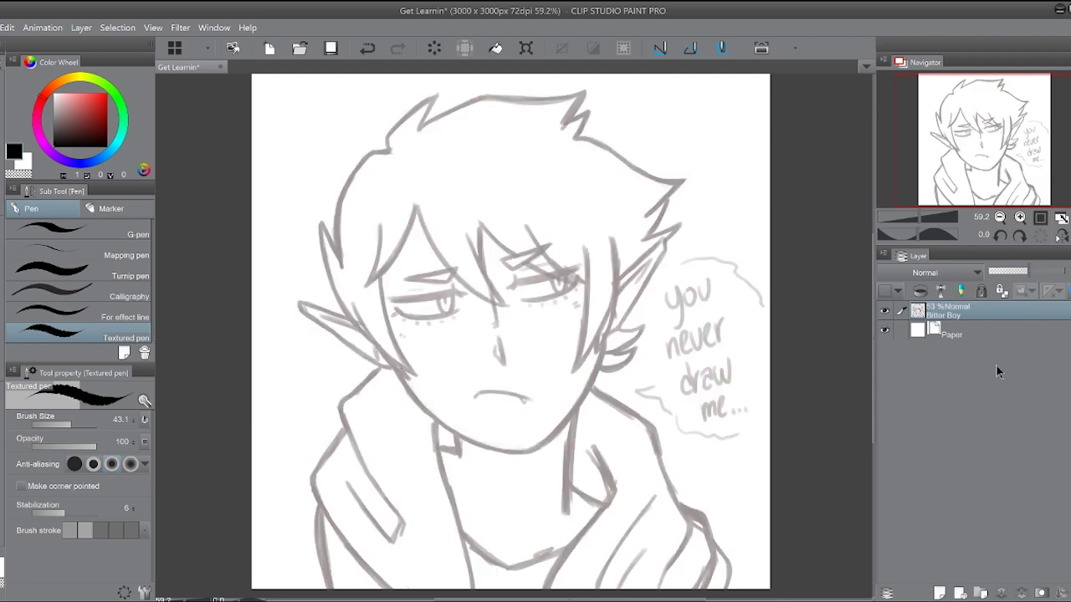
click(981, 291)
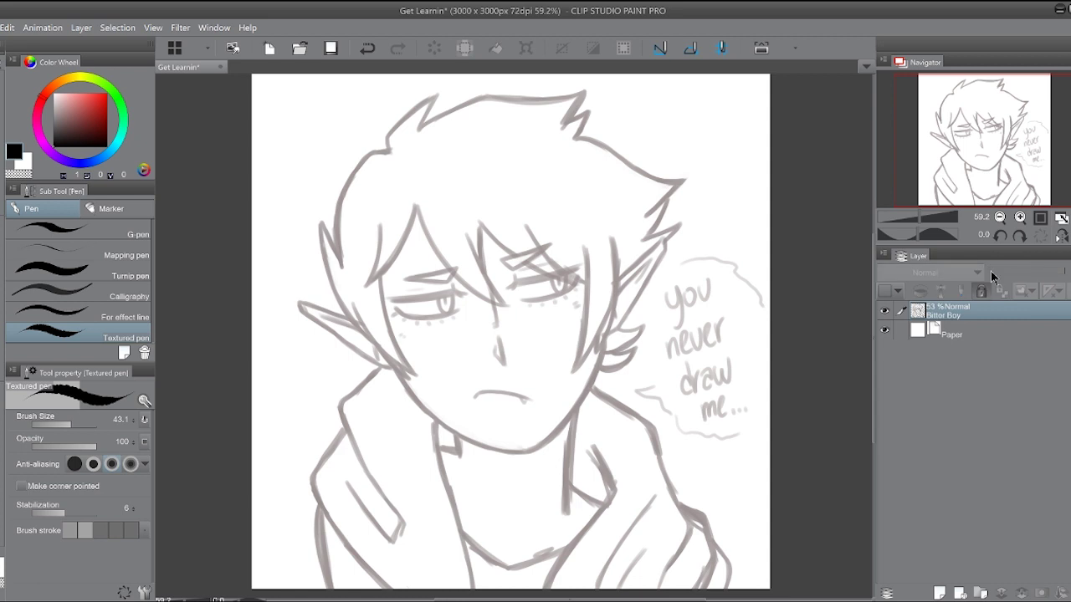
- Add a new raster layer between the Paper layer and the sketch layer
click(1005, 328)
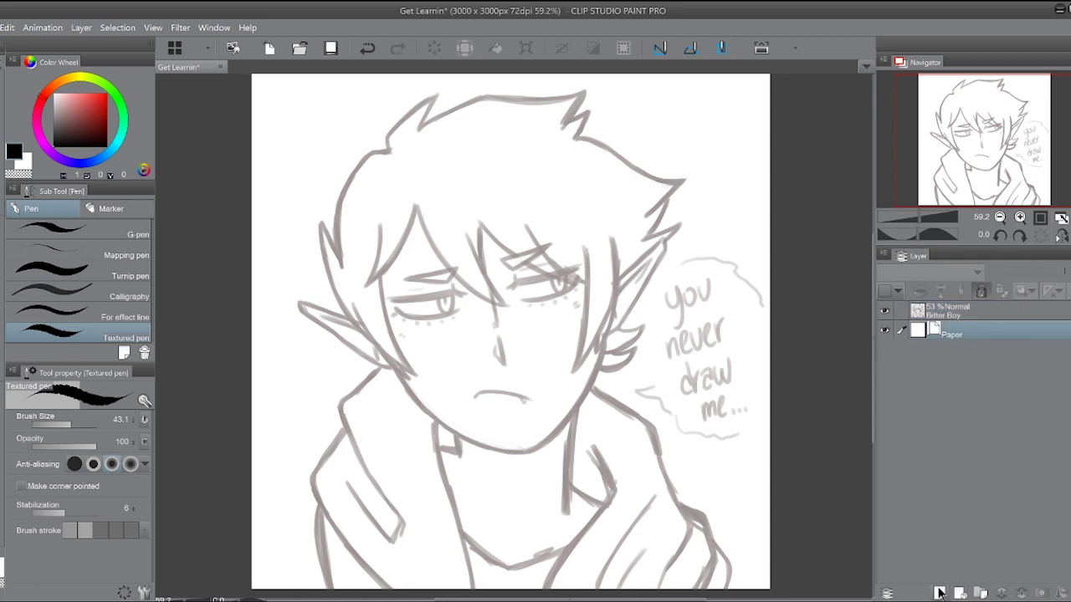
click(939, 588)
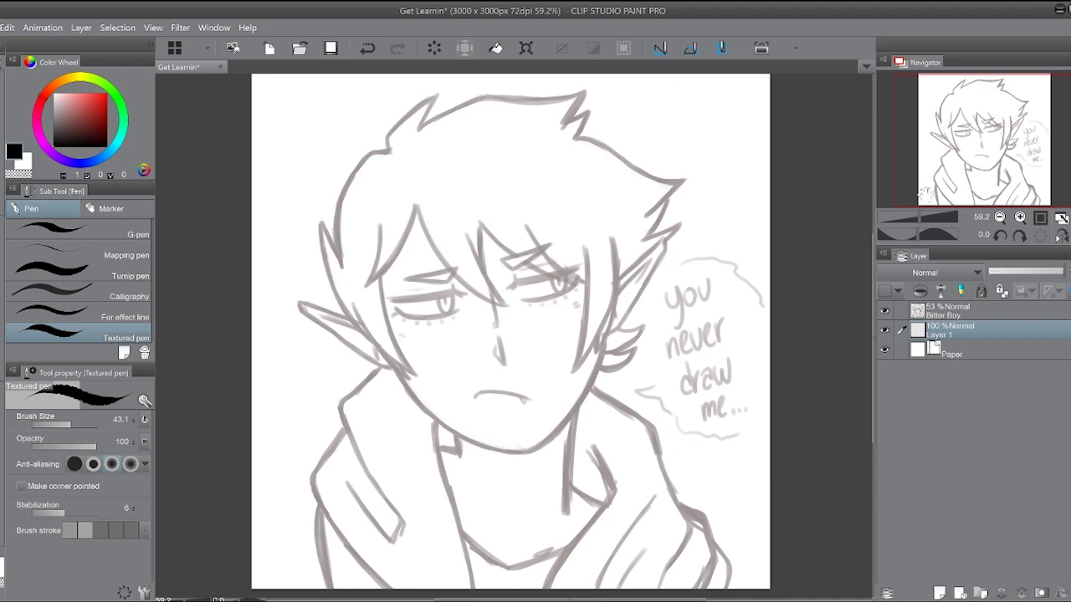
drag(922, 213, 926, 210)
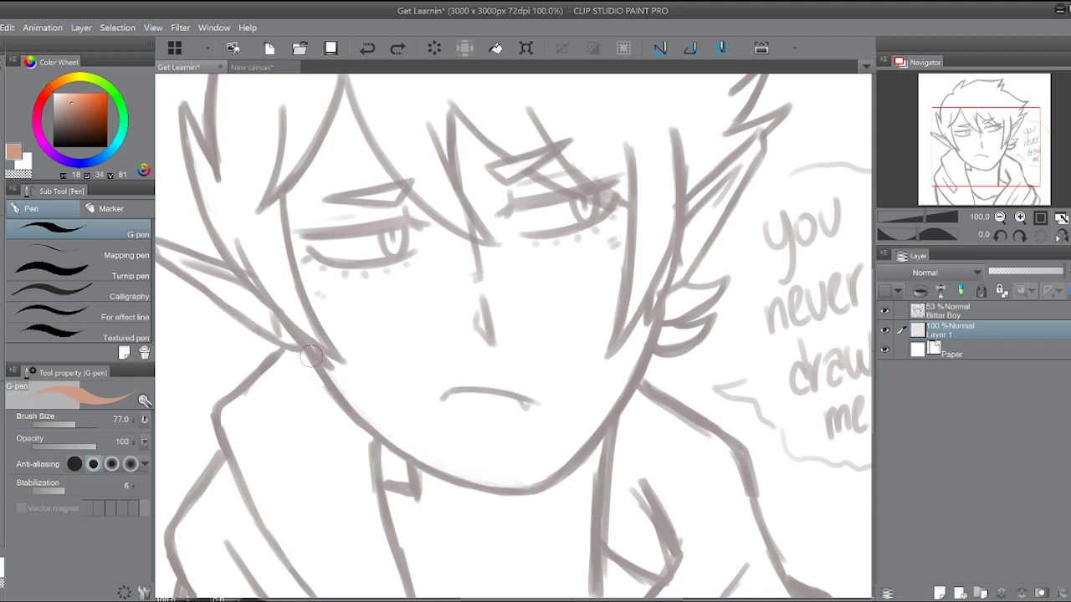
- Trace both sides of the sketched jawline down to the chin with the G-pen in a peach tone
mouse_move(310, 358)
mouse_down()
mouse_move(385, 439)
mouse_move(464, 480)
mouse_up()
key(ctrl+z)
drag(308, 358, 483, 493)
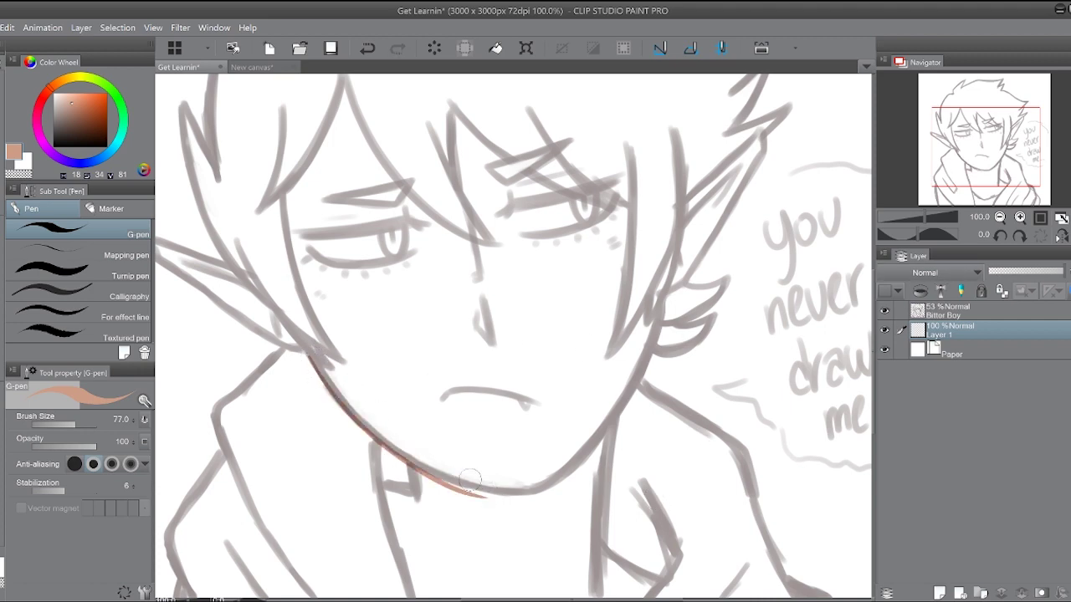
key(ctrl+z)
drag(305, 353, 537, 492)
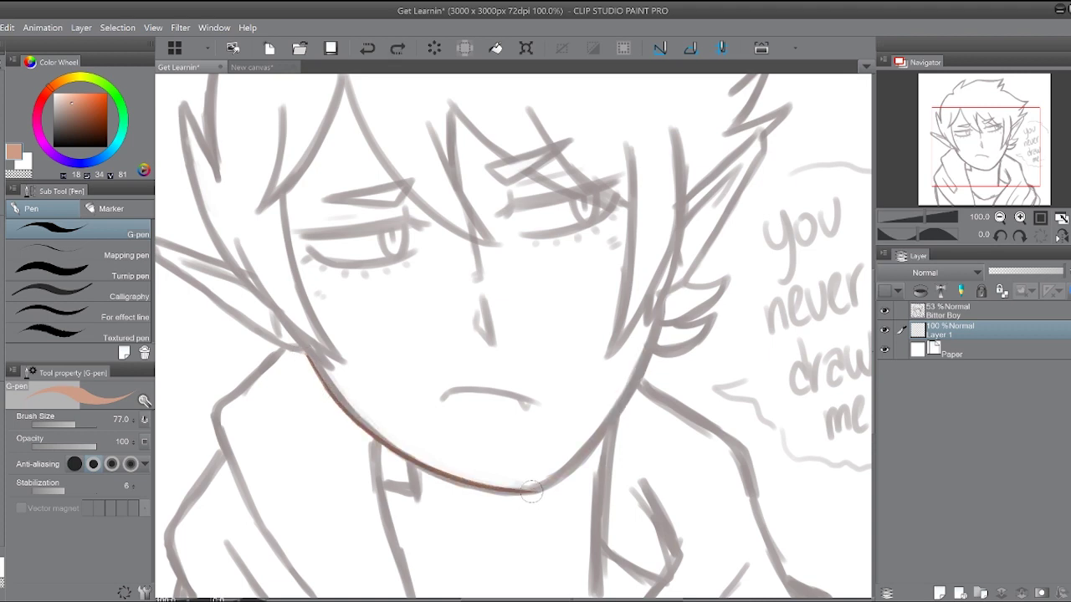
drag(653, 325, 536, 490)
key(ctrl+z)
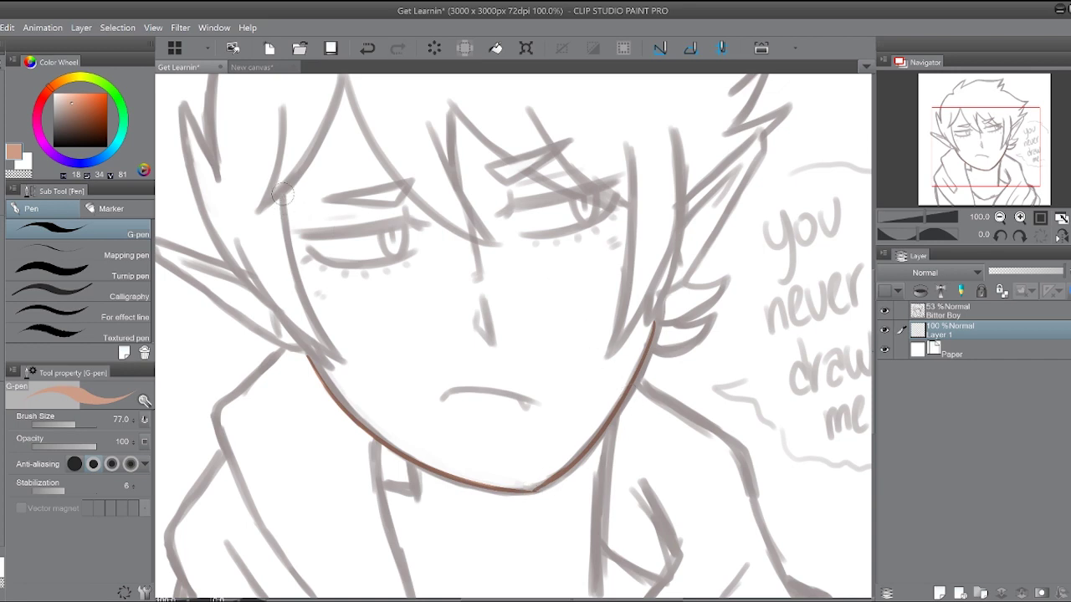
- Trace the left side of the face along the hair edge with the G-pen, redrawing until the curve follows the sketch
mouse_move(285, 201)
mouse_down()
mouse_move(290, 247)
mouse_move(351, 350)
mouse_up()
key(ctrl+z)
drag(283, 203, 345, 362)
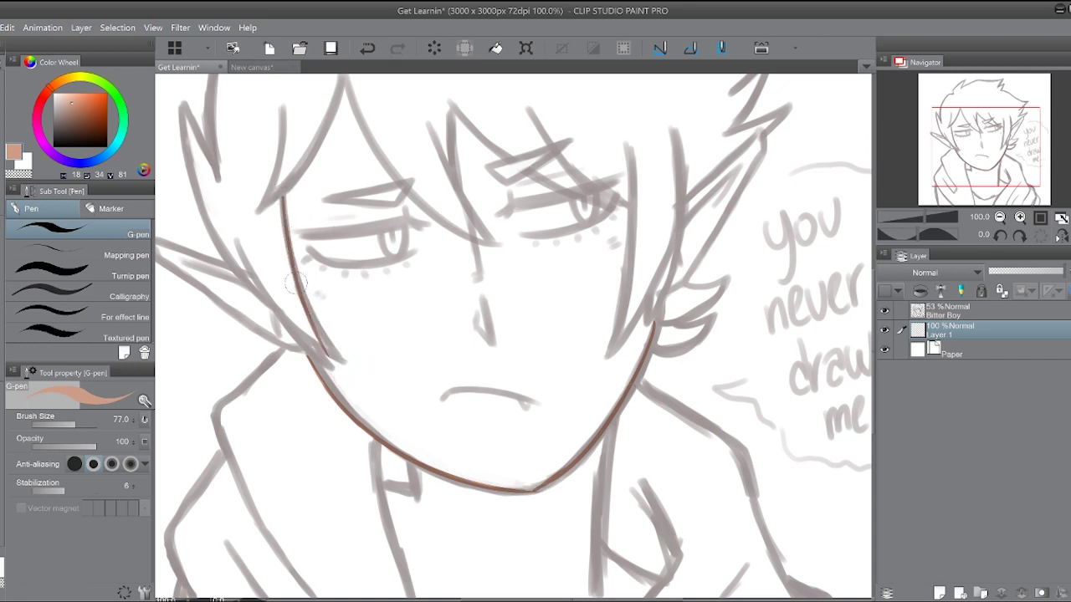
key(ctrl+z)
mouse_move(281, 199)
mouse_down()
mouse_move(307, 293)
mouse_move(343, 352)
mouse_up()
key(ctrl+z)
drag(282, 199, 335, 358)
key(ctrl+z)
drag(282, 197, 339, 362)
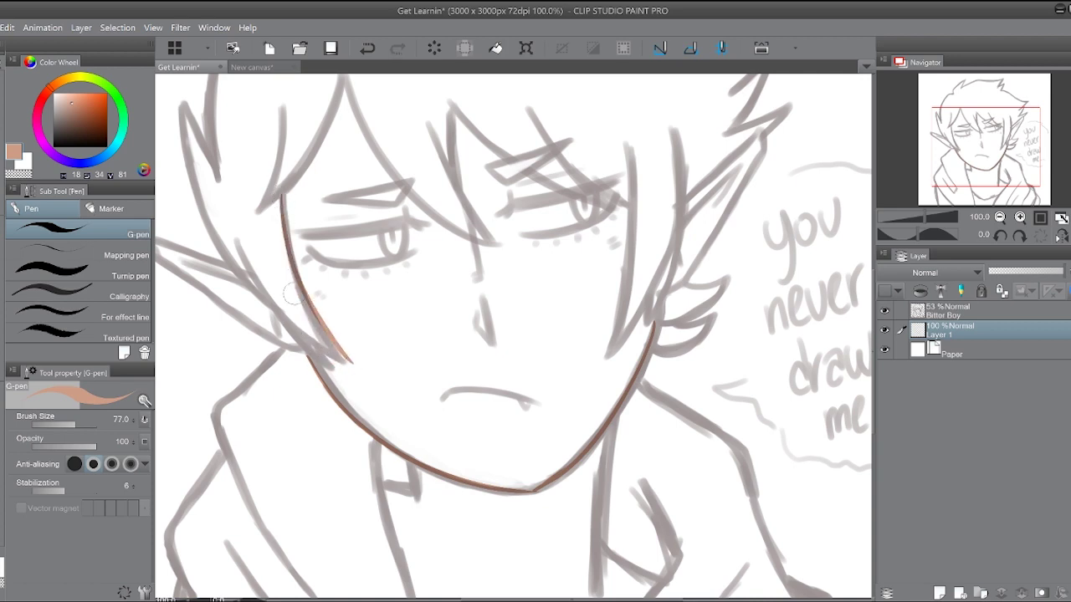
key(ctrl+z)
mouse_move(282, 200)
mouse_down()
mouse_move(306, 303)
mouse_move(333, 360)
mouse_move(328, 352)
mouse_move(358, 362)
mouse_up()
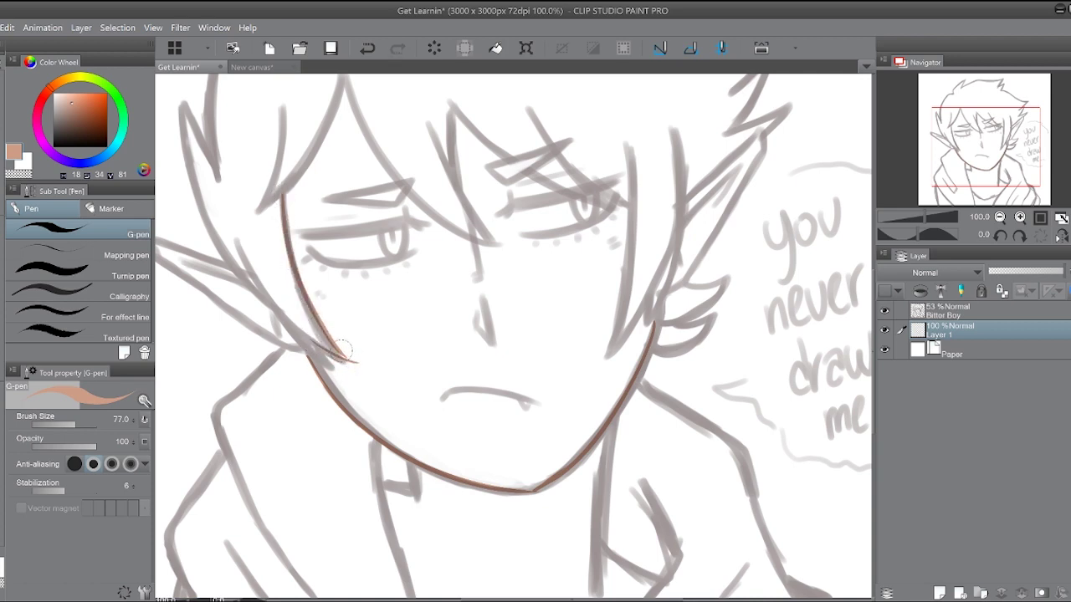
- Hide Layer 1 and add a new layer above it
click(884, 331)
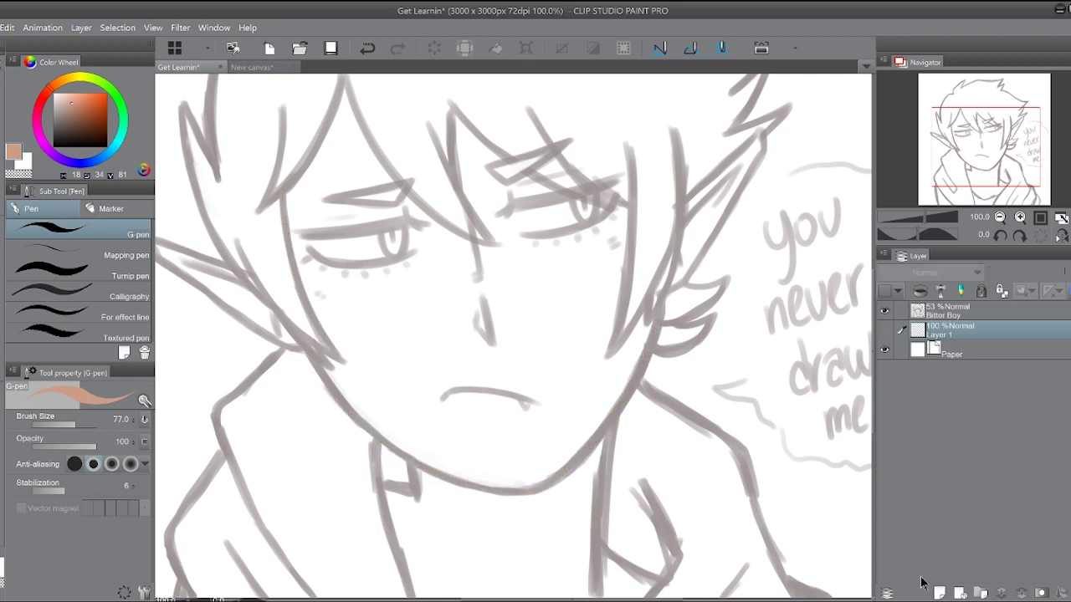
click(939, 592)
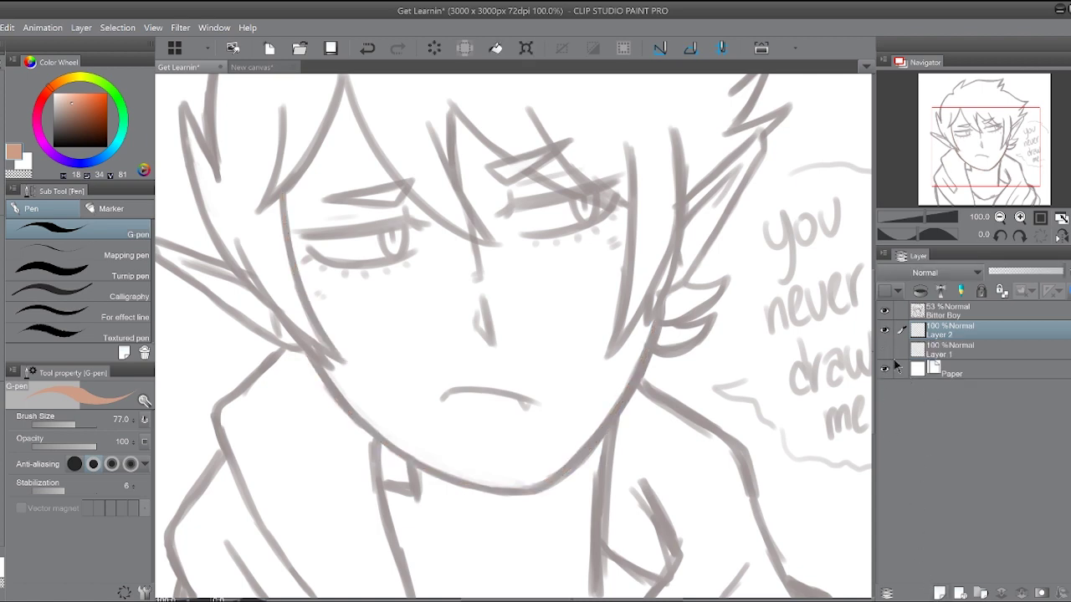
click(71, 97)
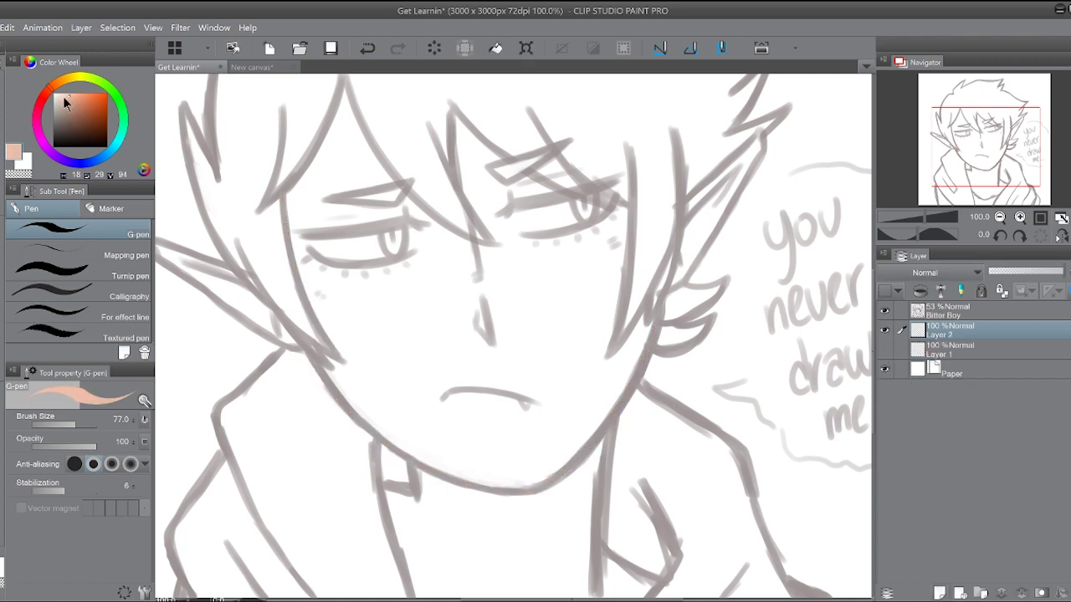
click(62, 96)
drag(420, 472, 548, 507)
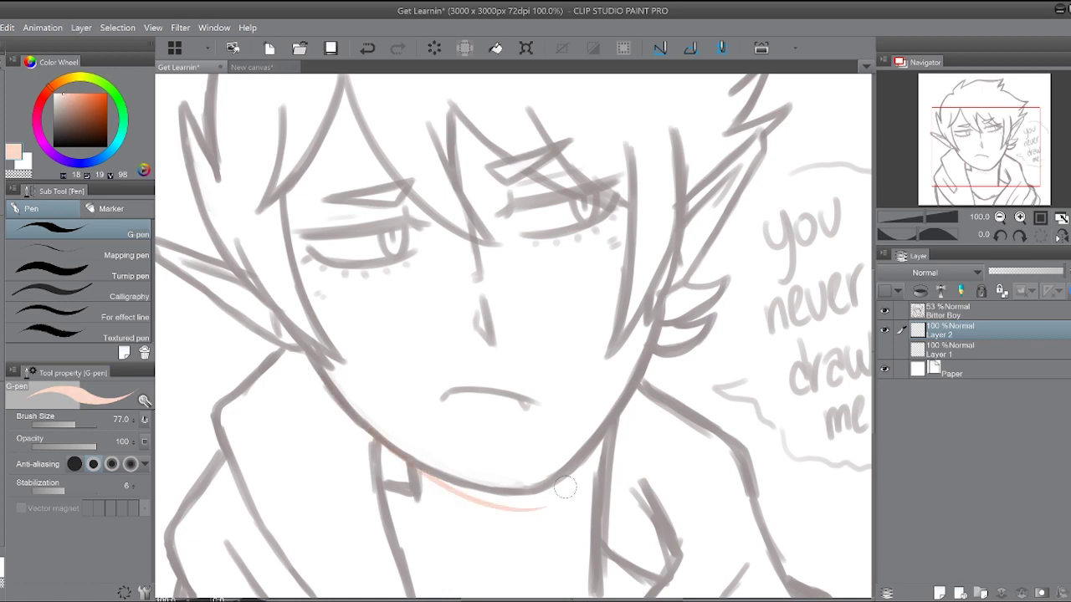
drag(360, 380, 512, 469)
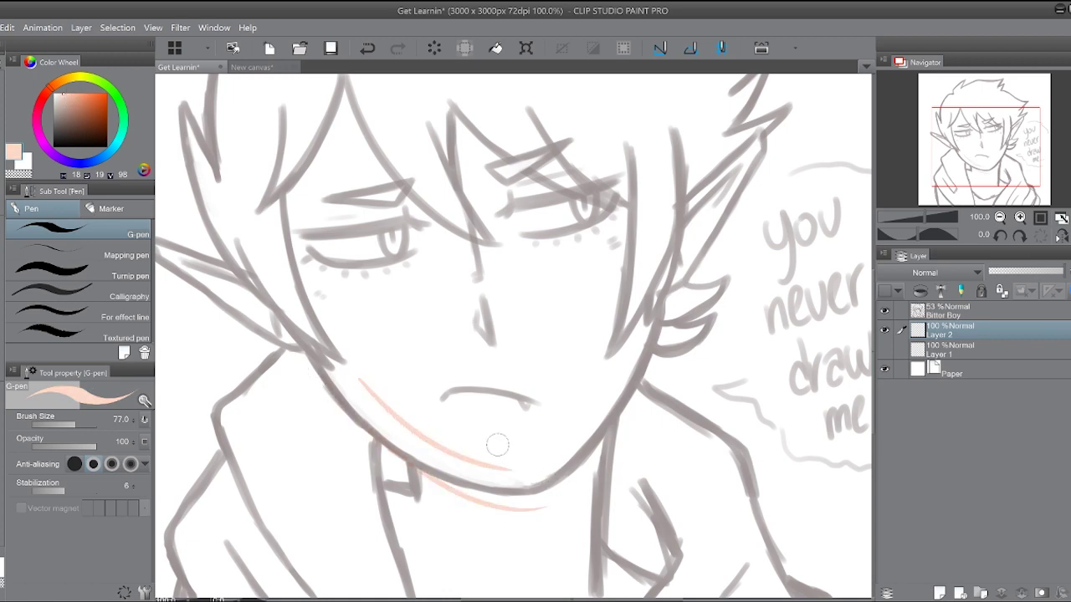
key(ctrl+z)
key(ctrl+z)
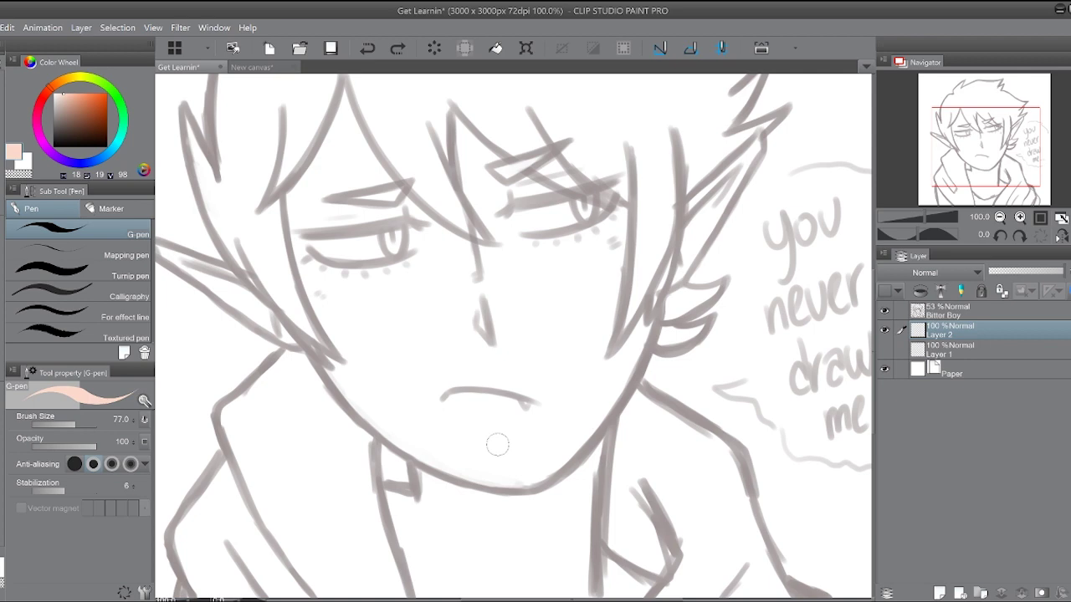
- Set the pen colour to blue (H 238, S 63, V 83) and trace the face, fringe and ear outlines over the sketch on Layer 2
click(82, 163)
drag(92, 119, 87, 103)
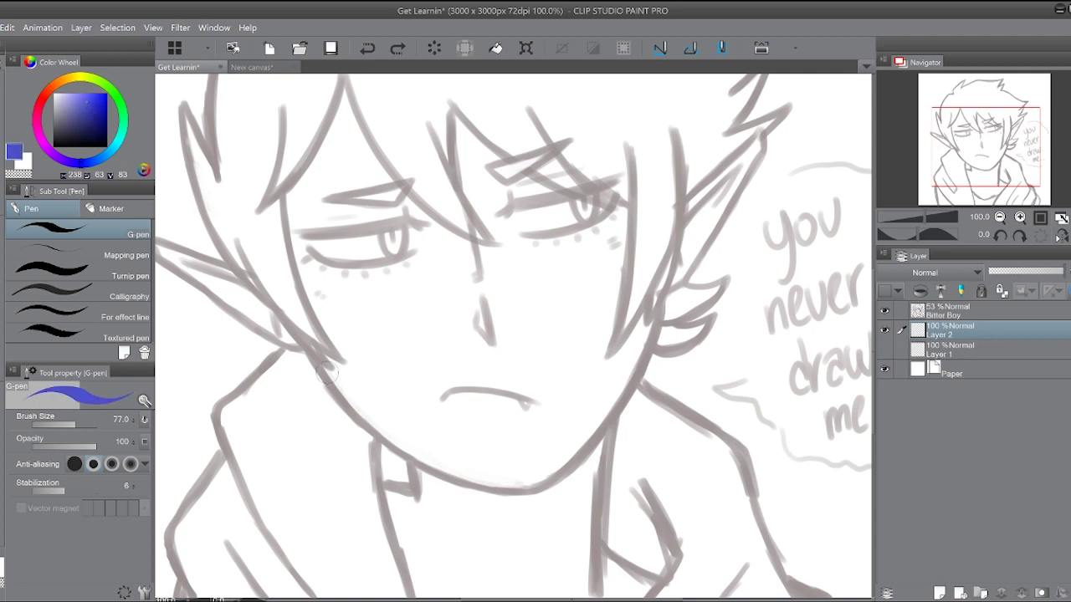
drag(328, 372, 532, 505)
key(ctrl+z)
drag(316, 366, 543, 500)
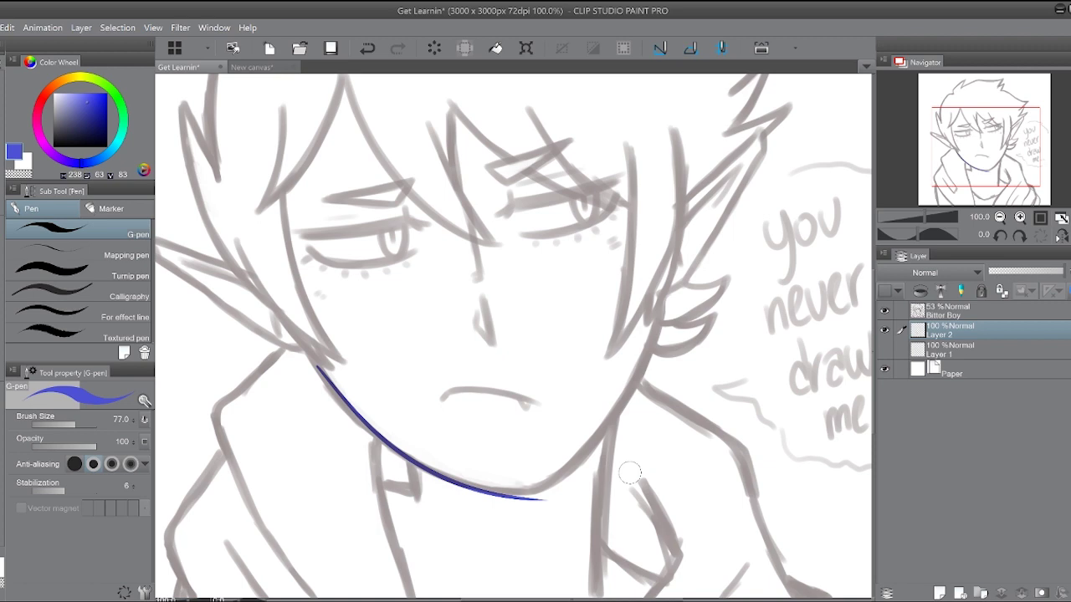
key(ctrl+z)
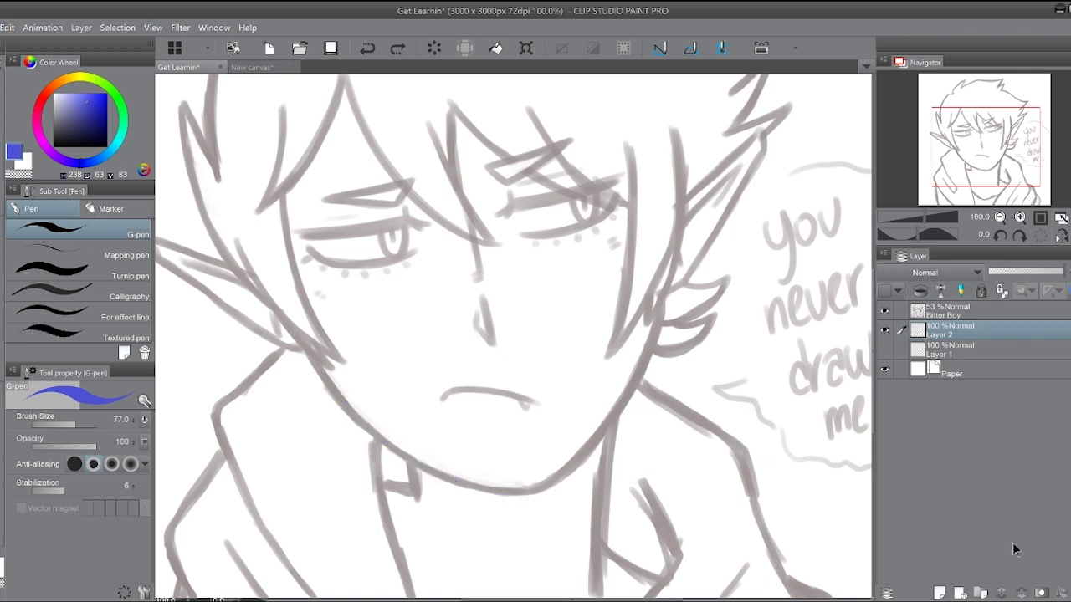
mouse_move(314, 364)
mouse_down()
mouse_move(373, 427)
mouse_move(519, 480)
mouse_up()
key(ctrl+z)
drag(314, 364, 519, 480)
key(ctrl+z)
mouse_move(313, 358)
mouse_down()
mouse_move(374, 432)
mouse_move(527, 490)
mouse_move(584, 449)
mouse_move(658, 339)
mouse_move(532, 515)
mouse_up()
key(ctrl+z)
key(ctrl+z)
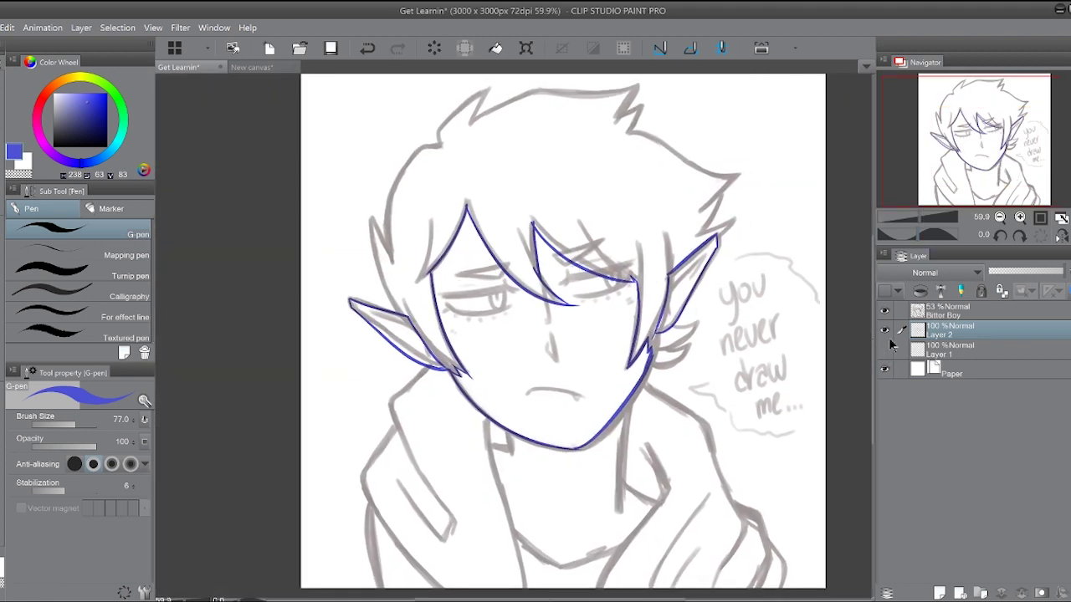
- Hide the sketch layer and fill the face and both ears with blue using Refer other layers
click(885, 310)
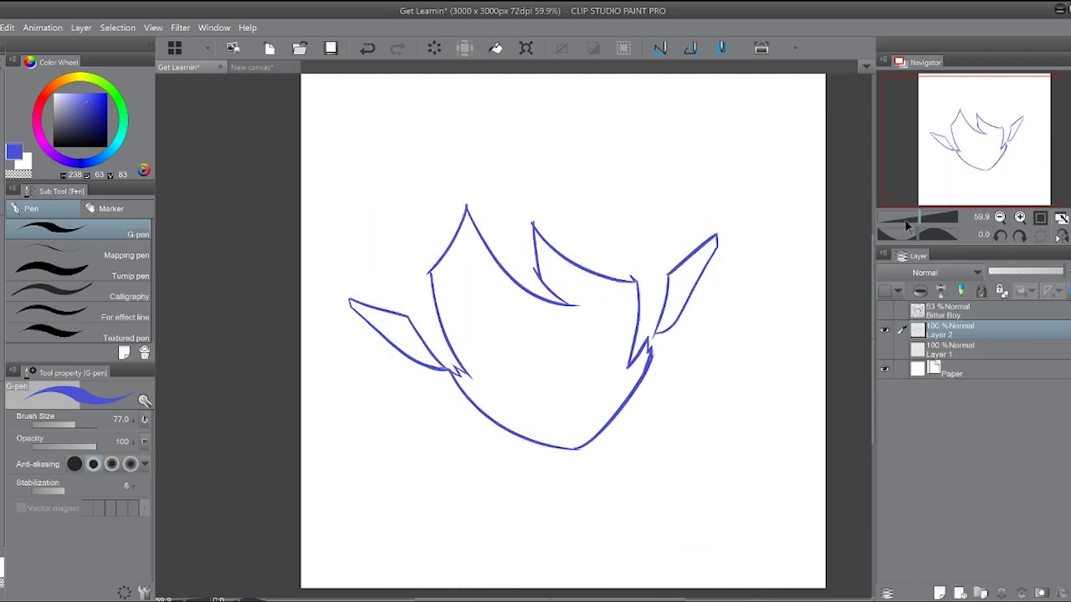
drag(920, 218, 921, 218)
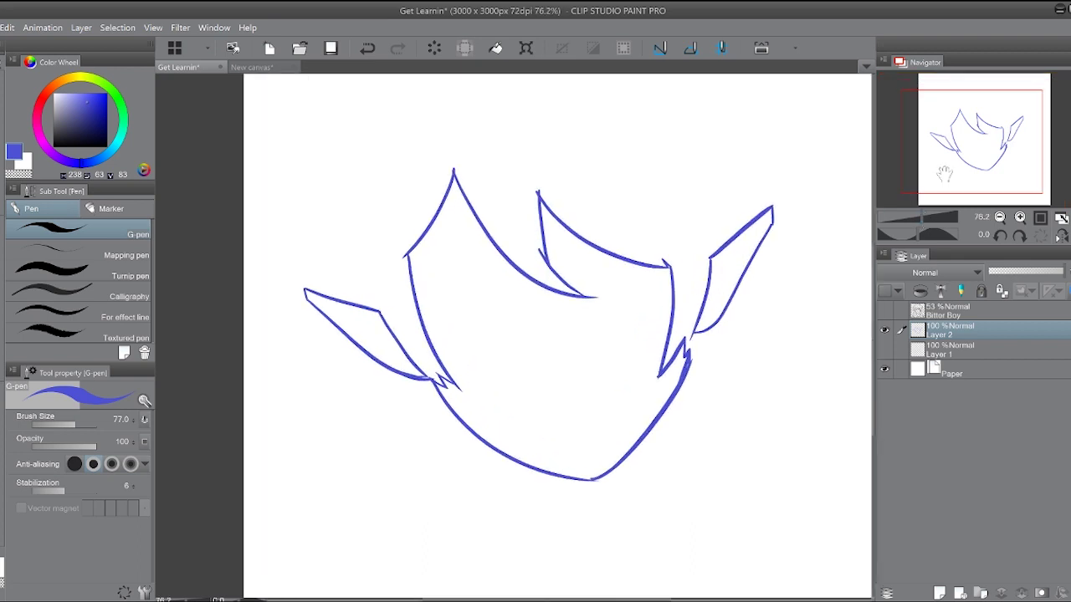
click(1, 395)
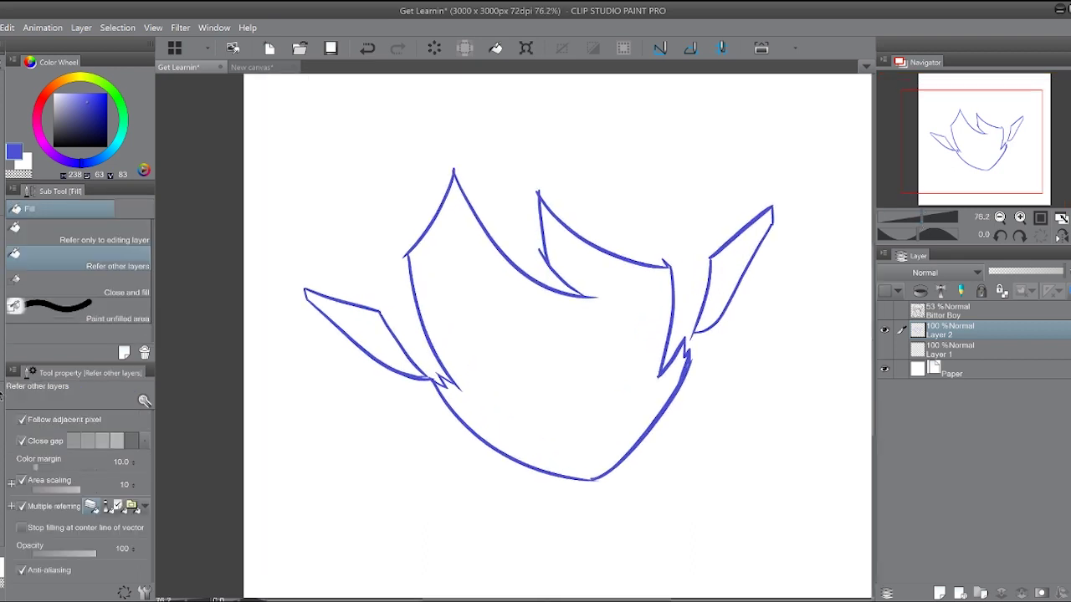
click(640, 315)
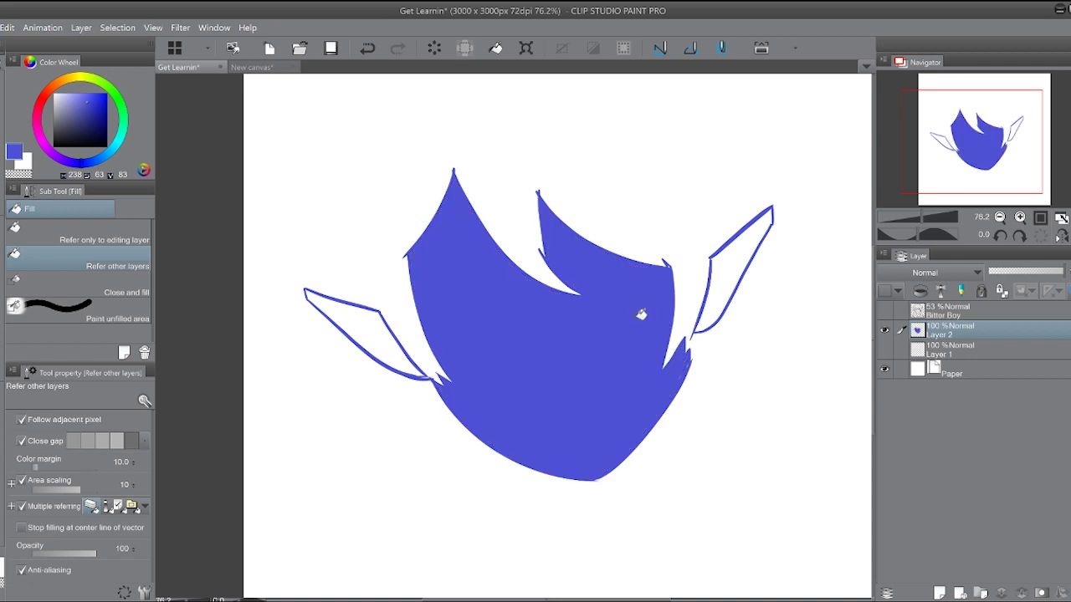
click(735, 260)
click(383, 333)
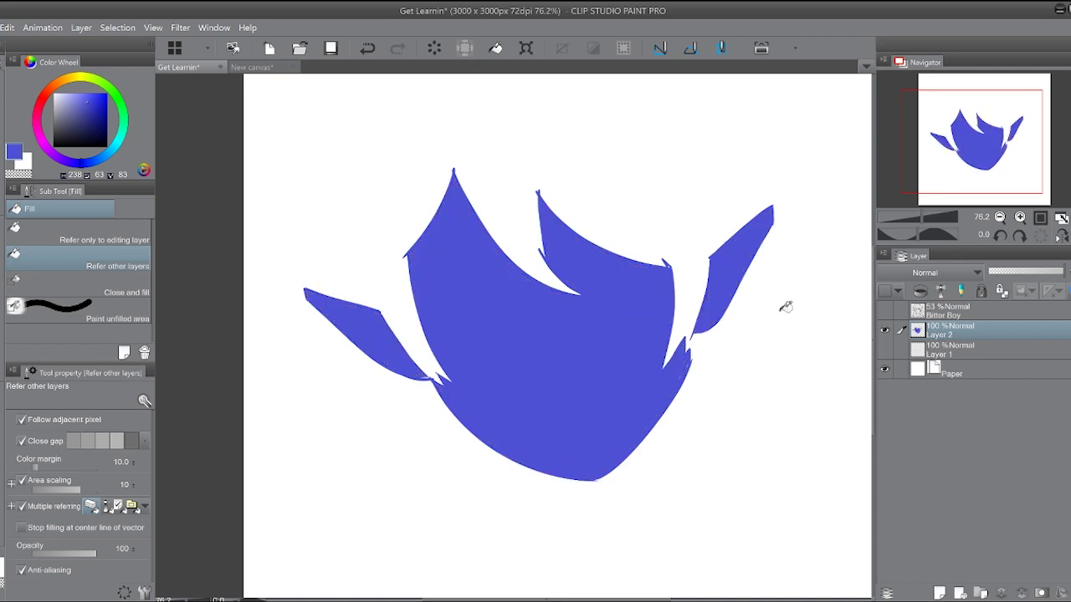
- Patch the fill beside the left ear and smooth the right jaw edge with the G-pen in the same blue
drag(954, 177, 957, 179)
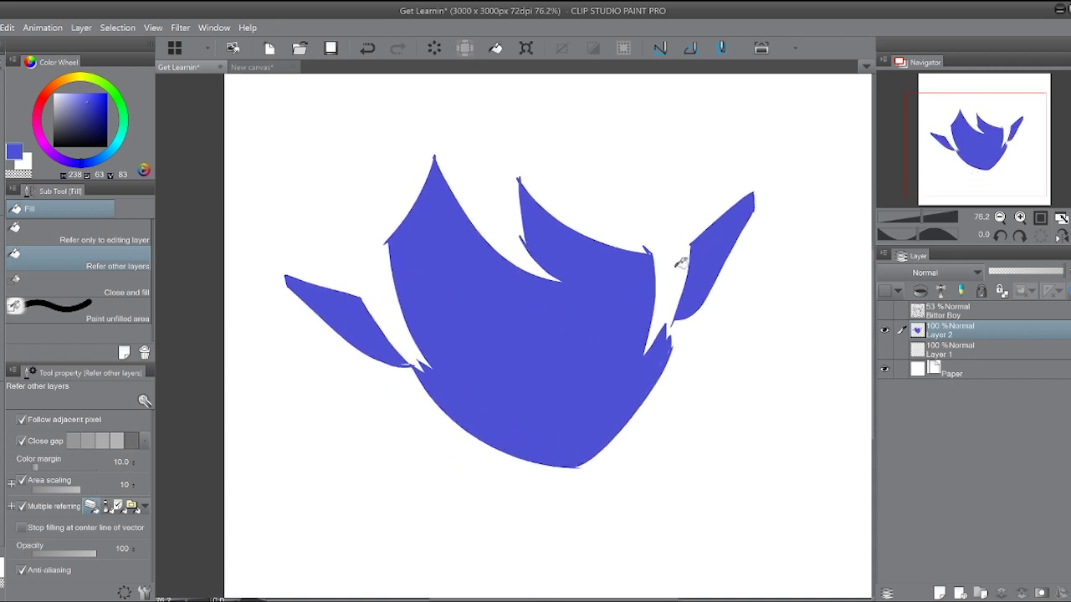
drag(925, 217, 925, 217)
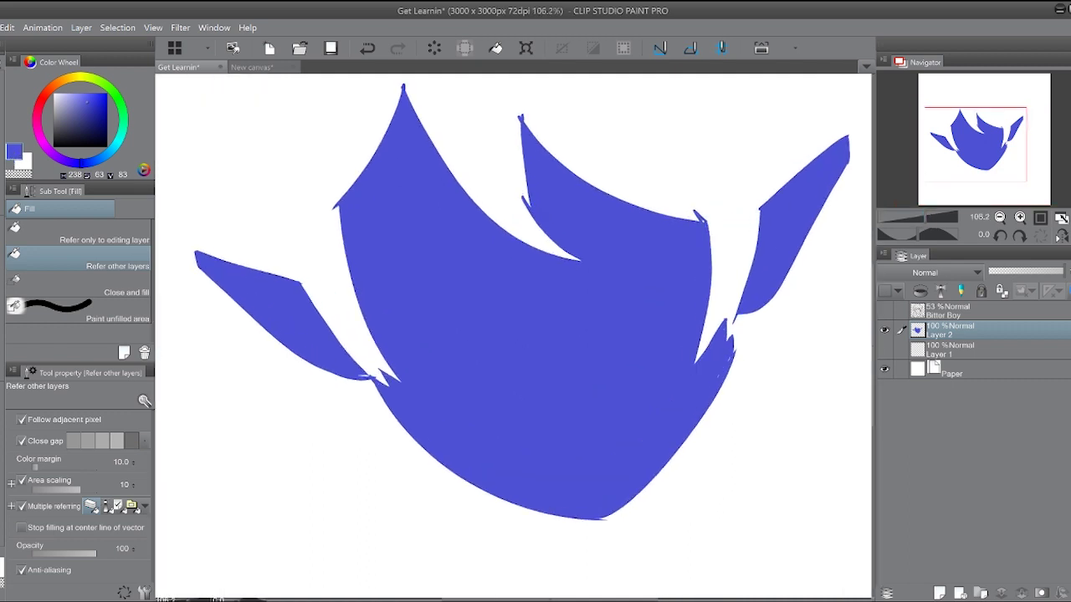
key(b)
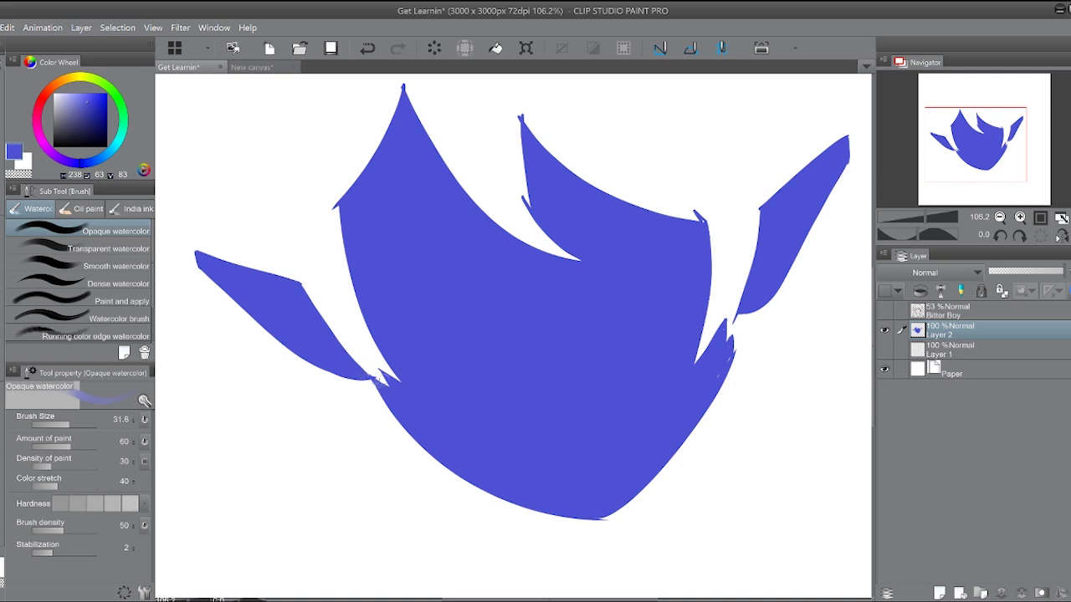
drag(380, 378, 387, 379)
click(1, 259)
key(ctrl+z)
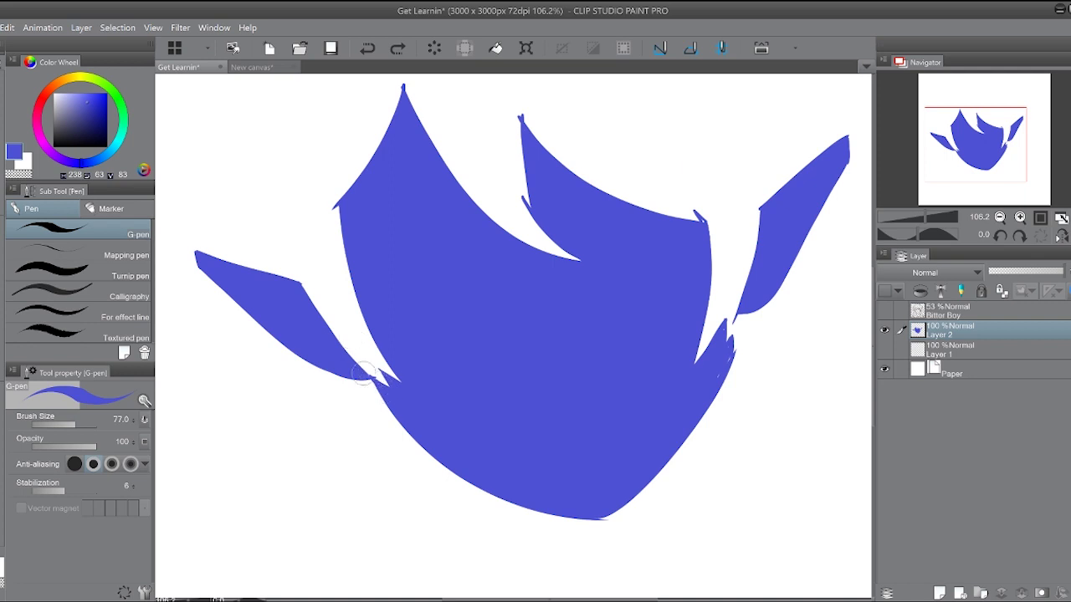
drag(365, 380, 375, 380)
drag(712, 387, 701, 428)
- Show the Bitter Boy sketch layer over the blue fill to compare the shapes
click(885, 310)
mouse_move(669, 335)
mouse_down()
mouse_move(652, 335)
mouse_move(651, 346)
mouse_up()
click(886, 312)
click(886, 312)
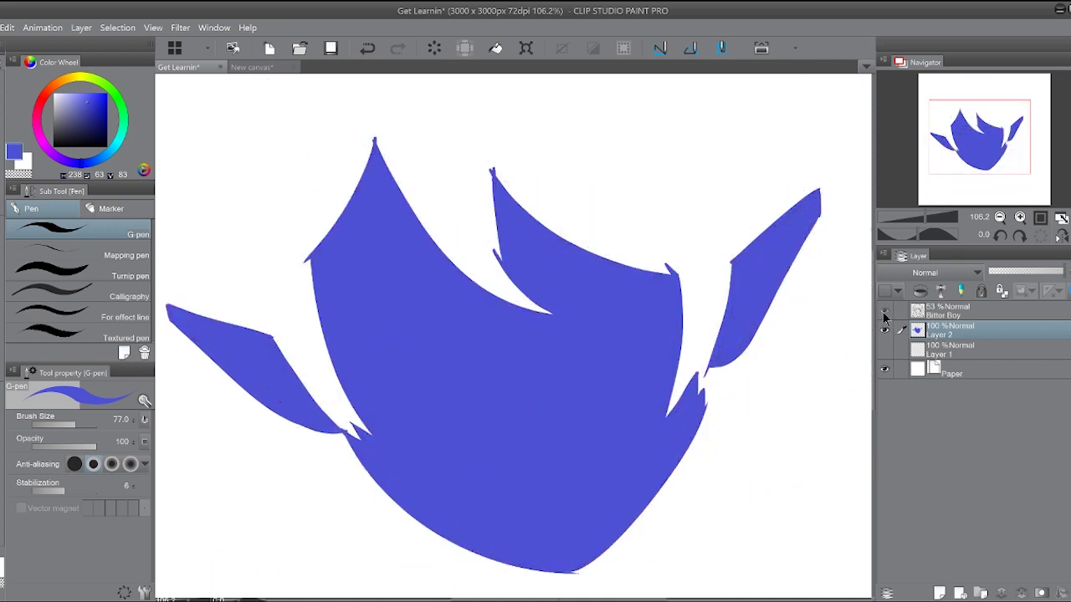
mouse_move(996, 155)
mouse_down()
mouse_move(993, 179)
mouse_move(976, 154)
mouse_up()
drag(931, 218, 923, 218)
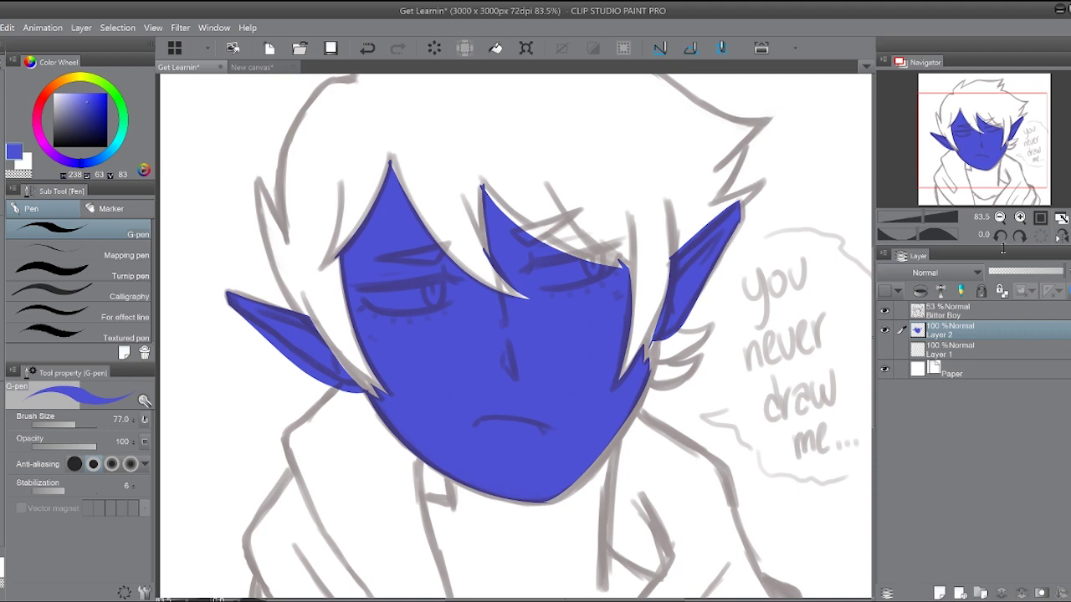
- Sample the skin tone (H 18, S 34, V 81) from the reference portrait and repaint the blue face and ears with a 1171 px G-pen
click(253, 67)
alt+click(573, 364)
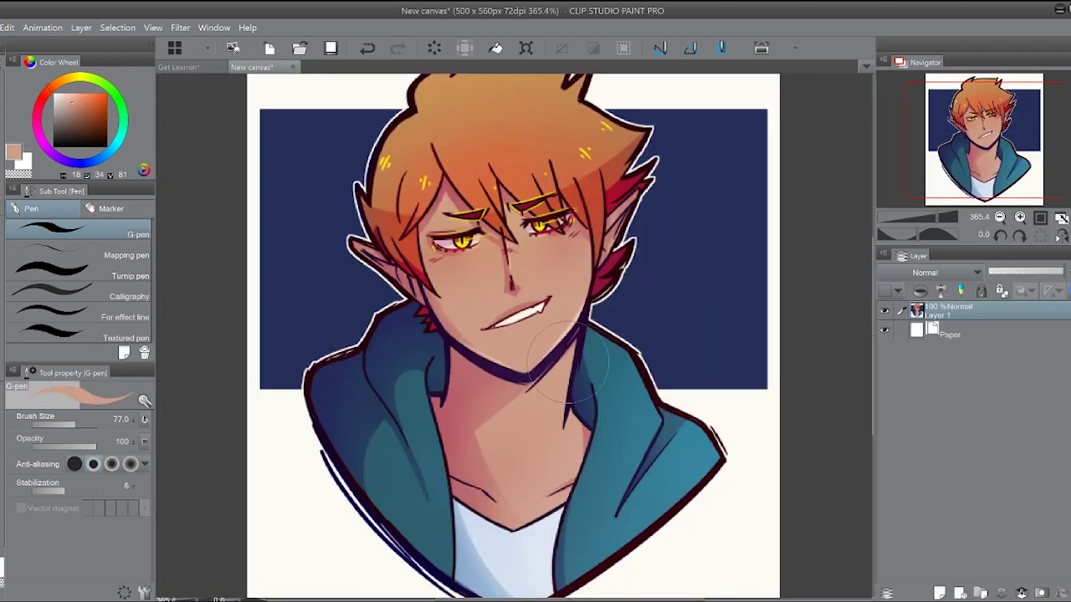
click(182, 67)
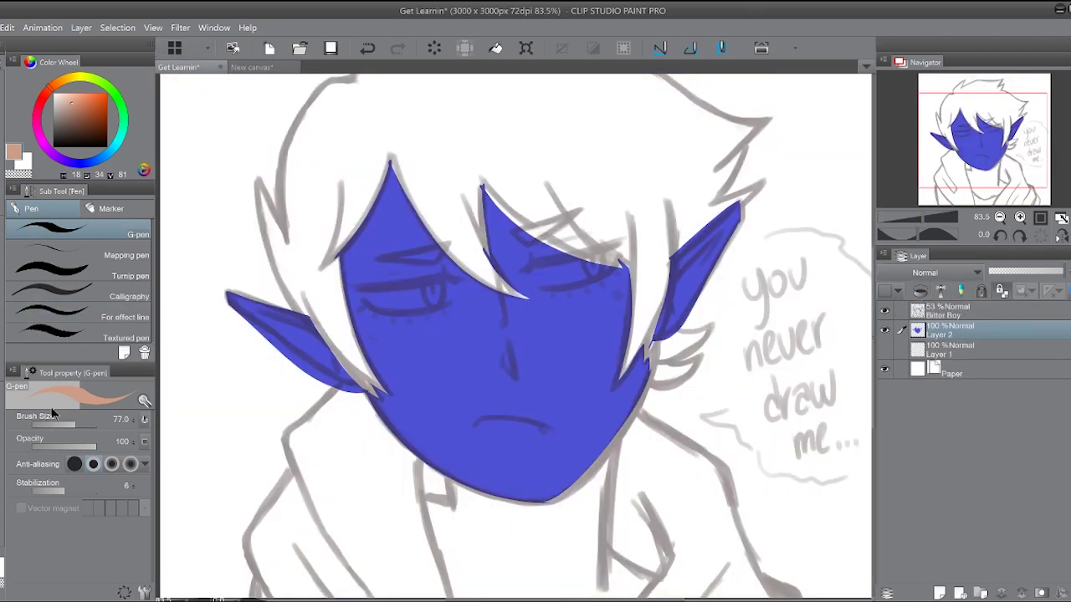
drag(81, 427, 96, 426)
mouse_move(728, 176)
mouse_down()
mouse_move(542, 469)
mouse_move(455, 443)
mouse_move(316, 316)
mouse_move(376, 209)
mouse_move(585, 335)
mouse_move(535, 251)
mouse_move(644, 239)
mouse_up()
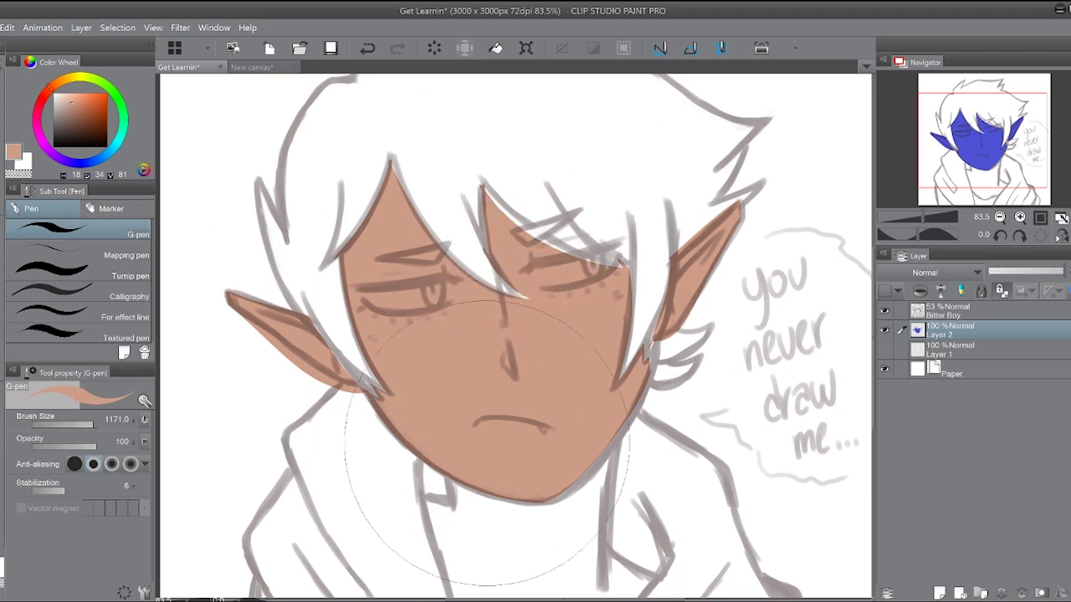
- Add a new layer between Layer 2 and the paper, and set the pen to a more saturated skin tone (H 18, S 47, V 80)
click(71, 425)
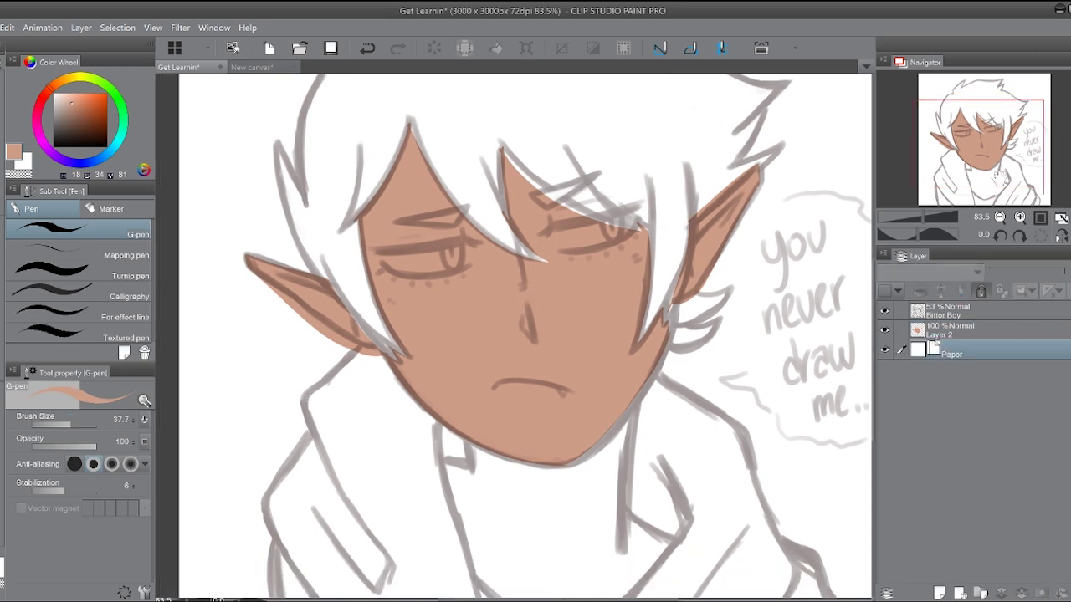
mouse_move(999, 149)
mouse_down()
mouse_move(993, 177)
mouse_move(1007, 216)
mouse_up()
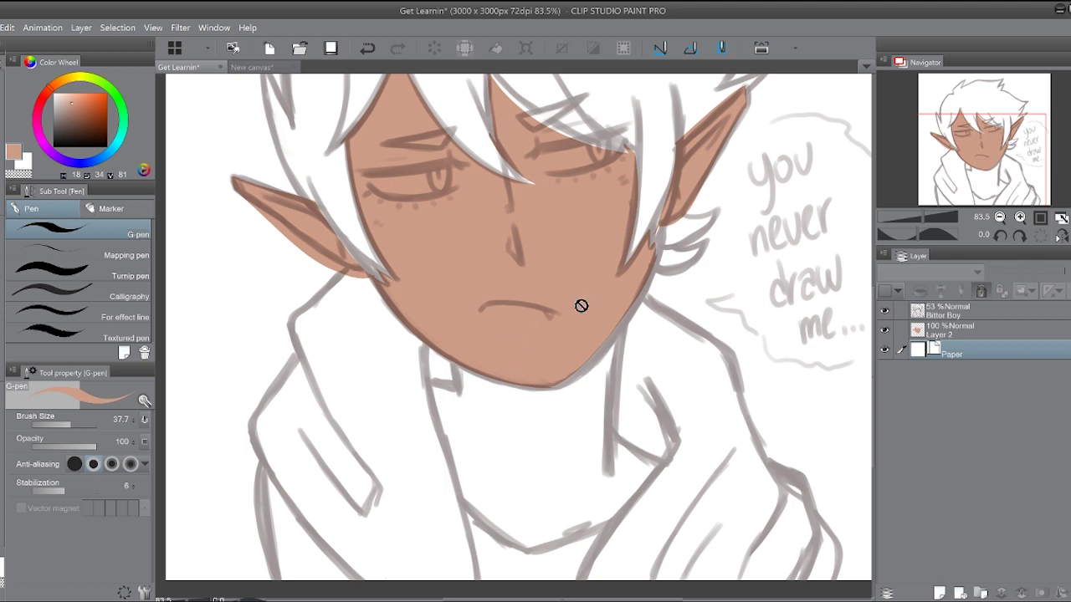
click(939, 592)
drag(961, 177, 927, 216)
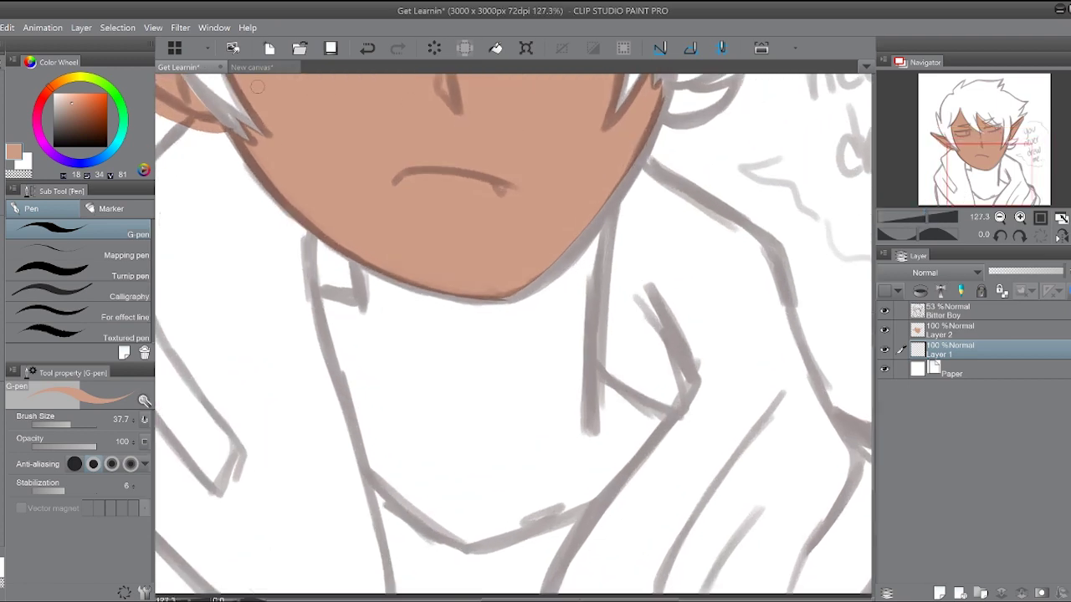
click(76, 103)
click(79, 103)
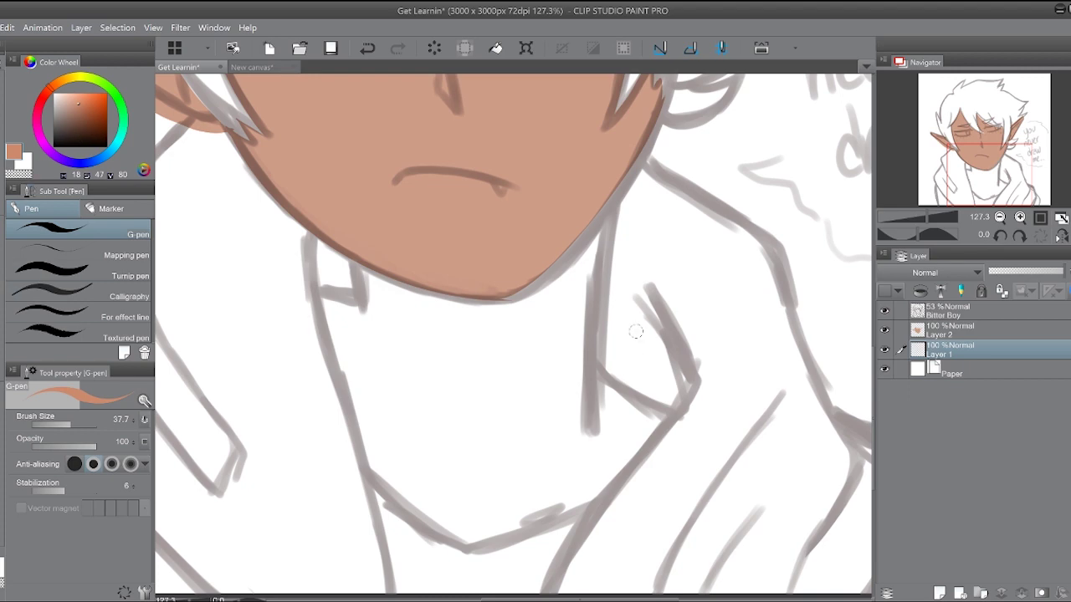
drag(620, 174, 597, 371)
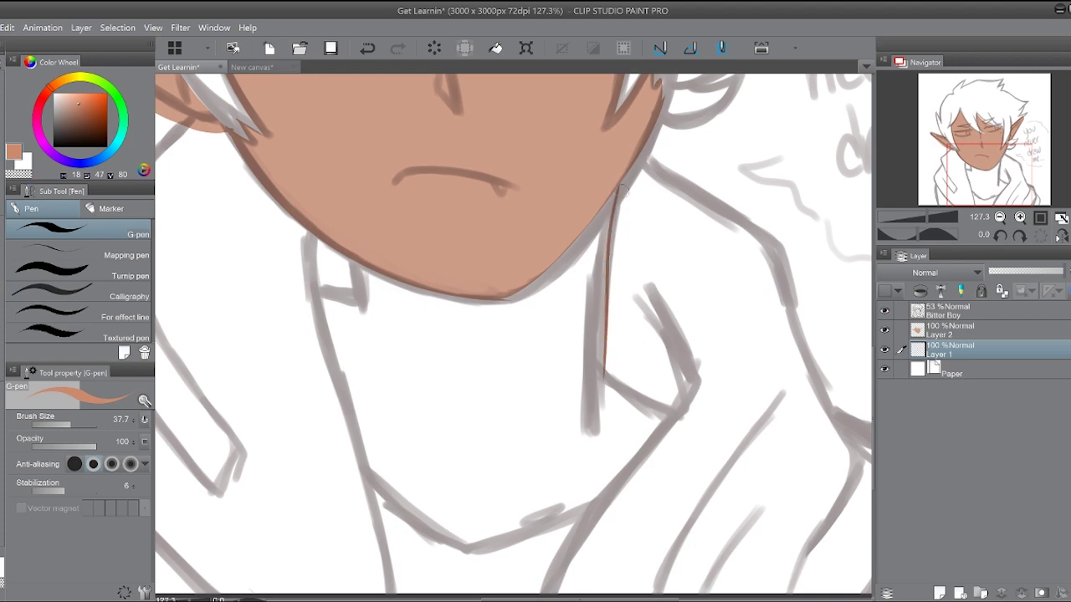
key(ctrl+z)
key(ctrl+y)
key(ctrl+z)
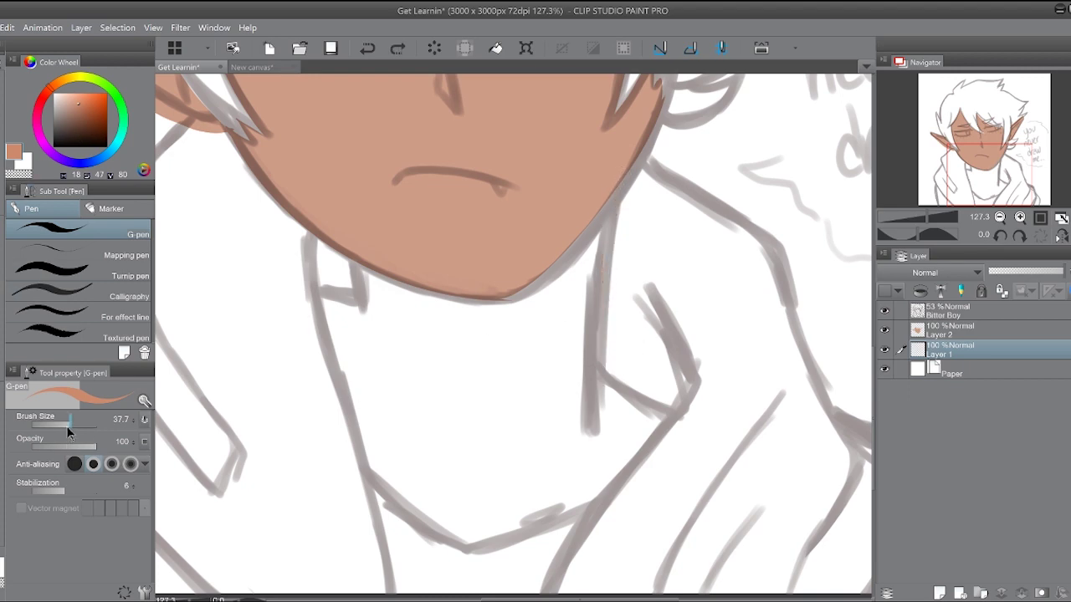
- Outline the neck and collar opening on Layer 1 with a slightly larger G-pen, fill them with the darker skin tone and hide the sketch
drag(68, 426, 73, 425)
drag(619, 173, 599, 385)
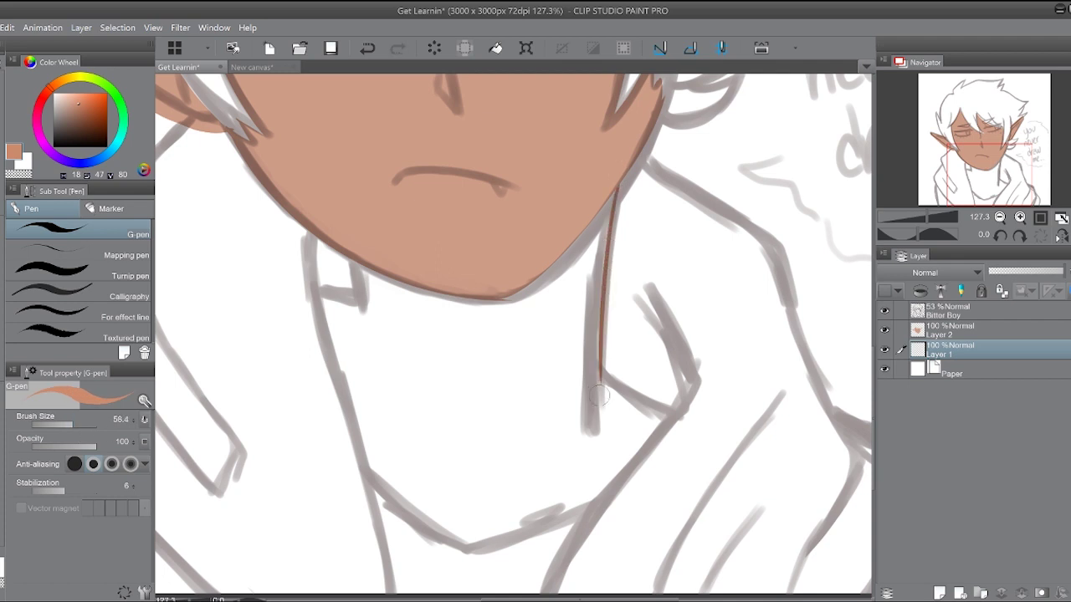
drag(348, 260, 356, 306)
drag(319, 289, 351, 300)
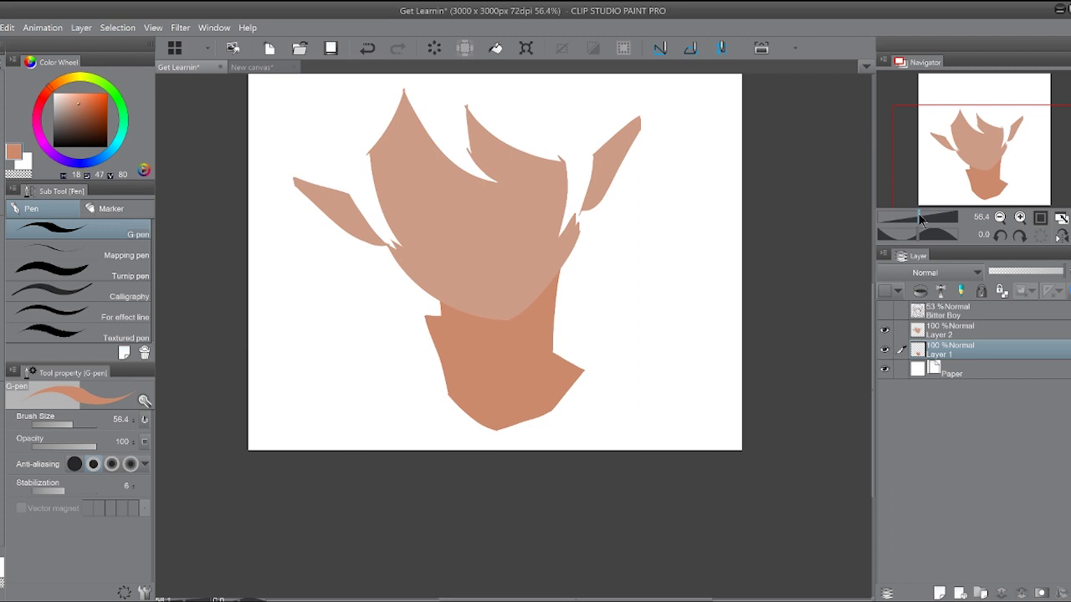
drag(920, 220, 923, 218)
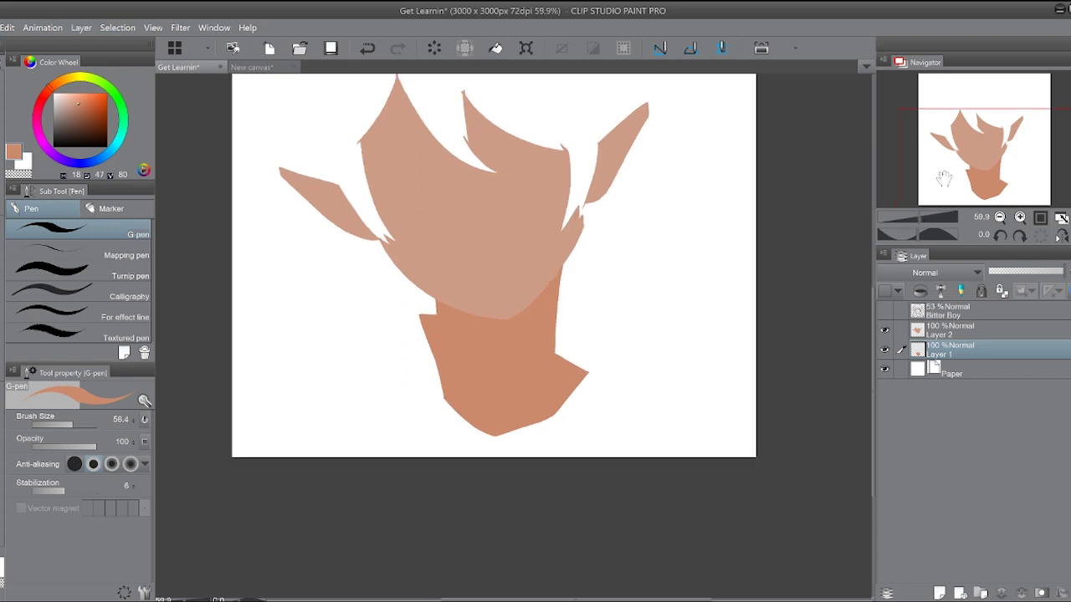
drag(975, 163, 983, 128)
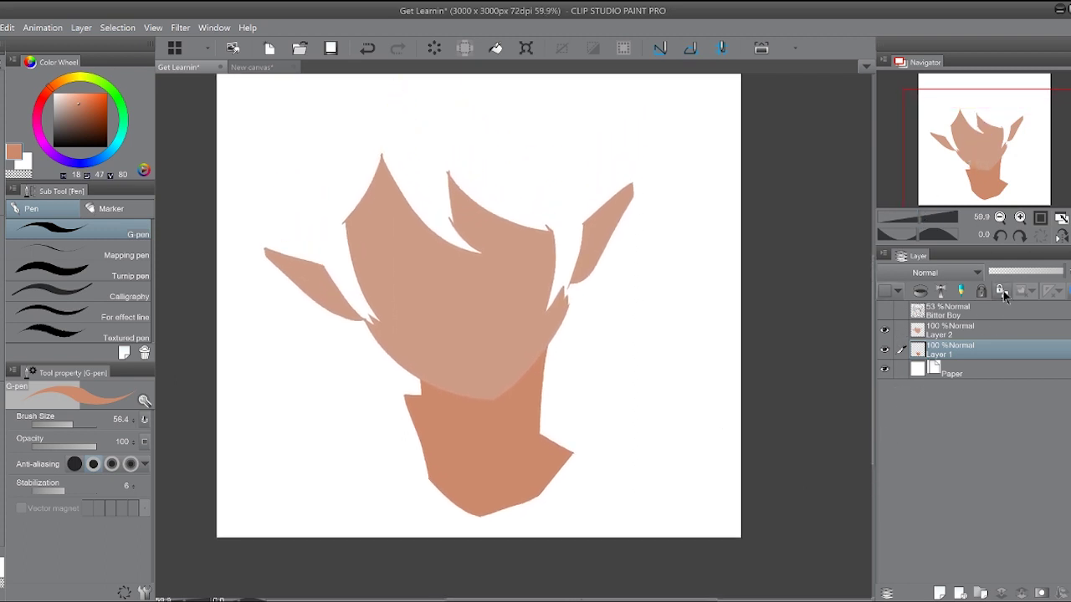
- Try recolouring the transparency-locked neck on Layer 1 with the face's skin tone using a 1280.2 px G-pen
alt+click(518, 283)
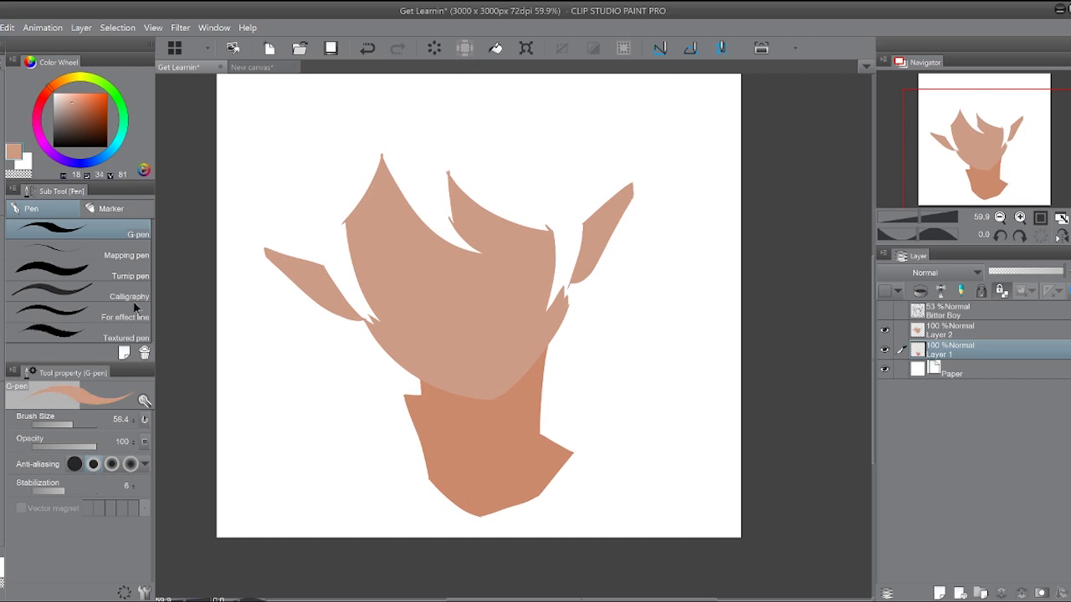
click(94, 425)
mouse_move(652, 444)
mouse_down()
mouse_move(478, 361)
mouse_move(416, 376)
mouse_up()
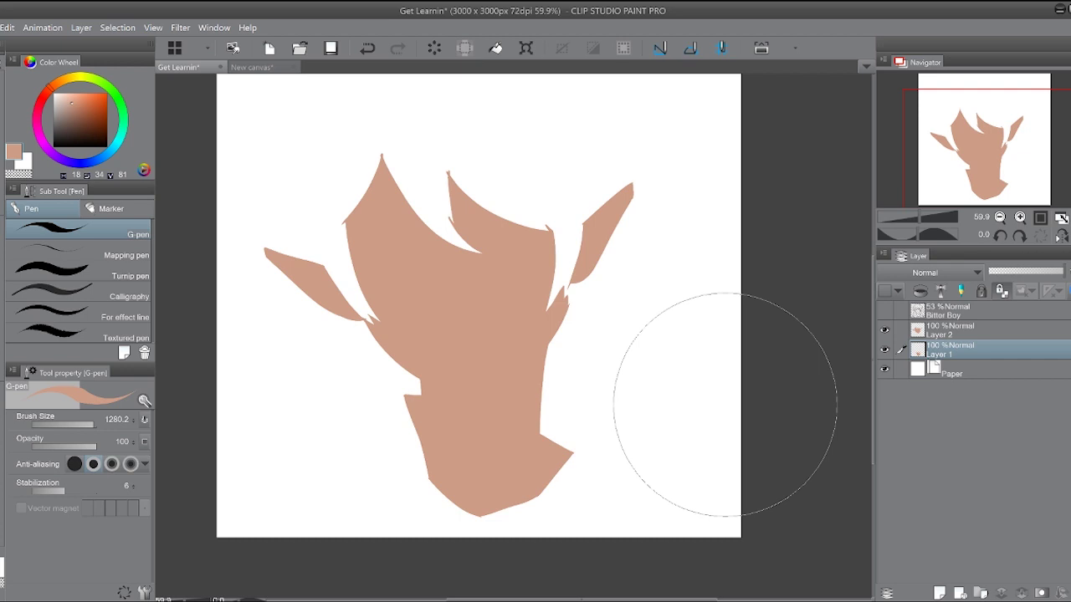
key(ctrl+z)
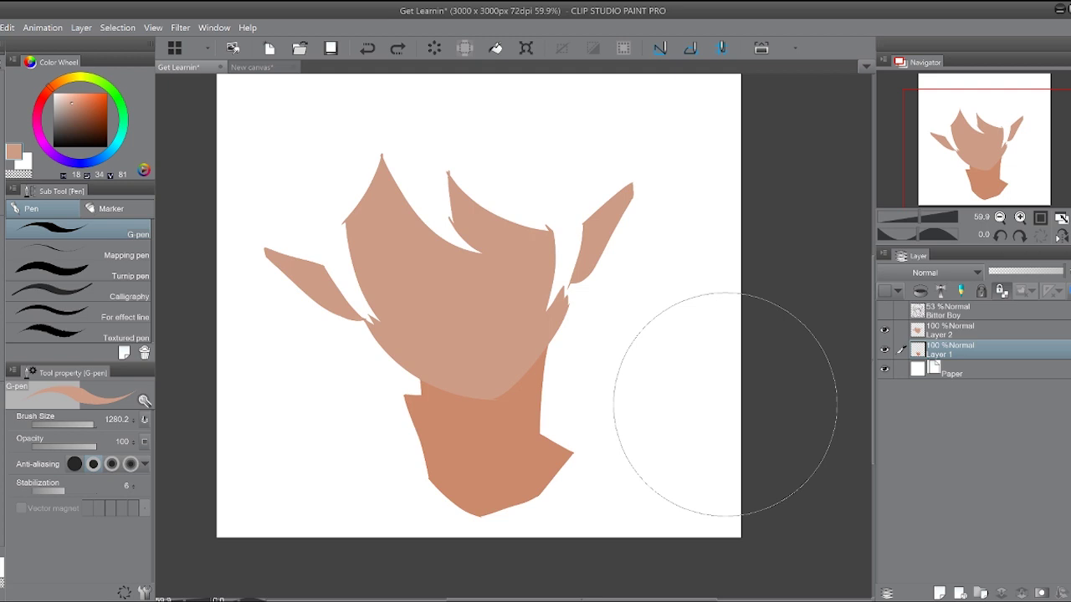
mouse_move(725, 404)
mouse_down()
mouse_move(576, 439)
mouse_move(581, 399)
mouse_move(391, 472)
mouse_move(359, 467)
mouse_move(340, 487)
mouse_up()
key(ctrl+z)
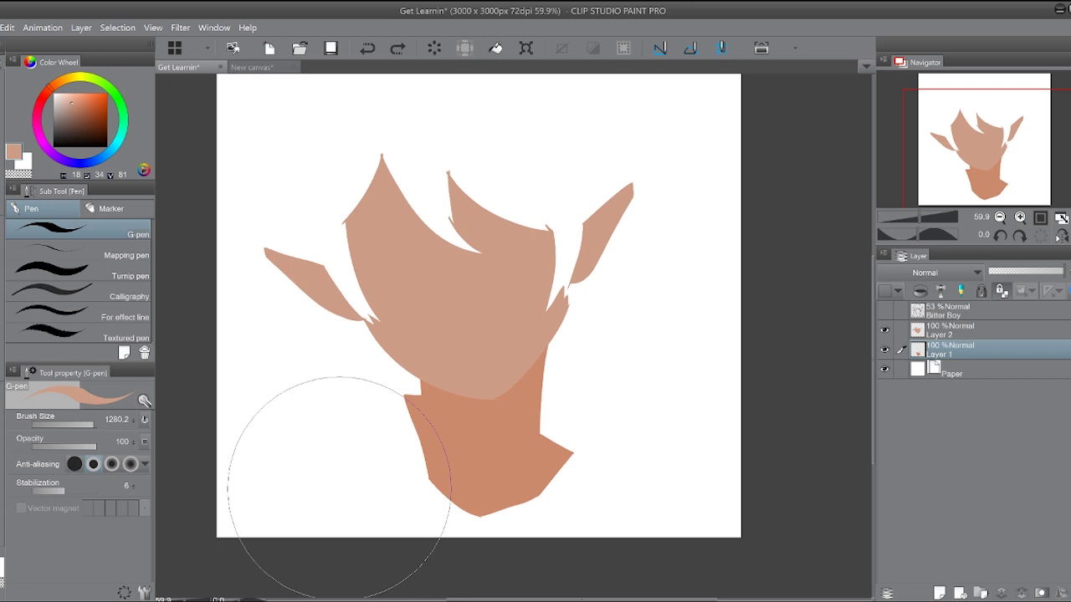
- Show the Bitter Boy sketch layer and add a new layer beneath Layer 1 for the hair
click(884, 311)
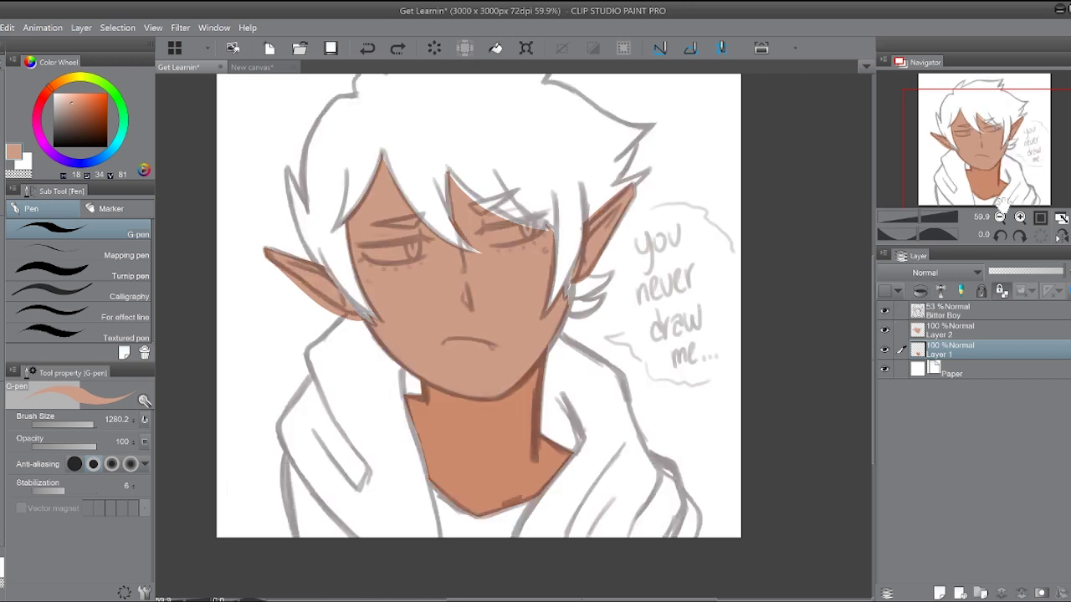
click(940, 592)
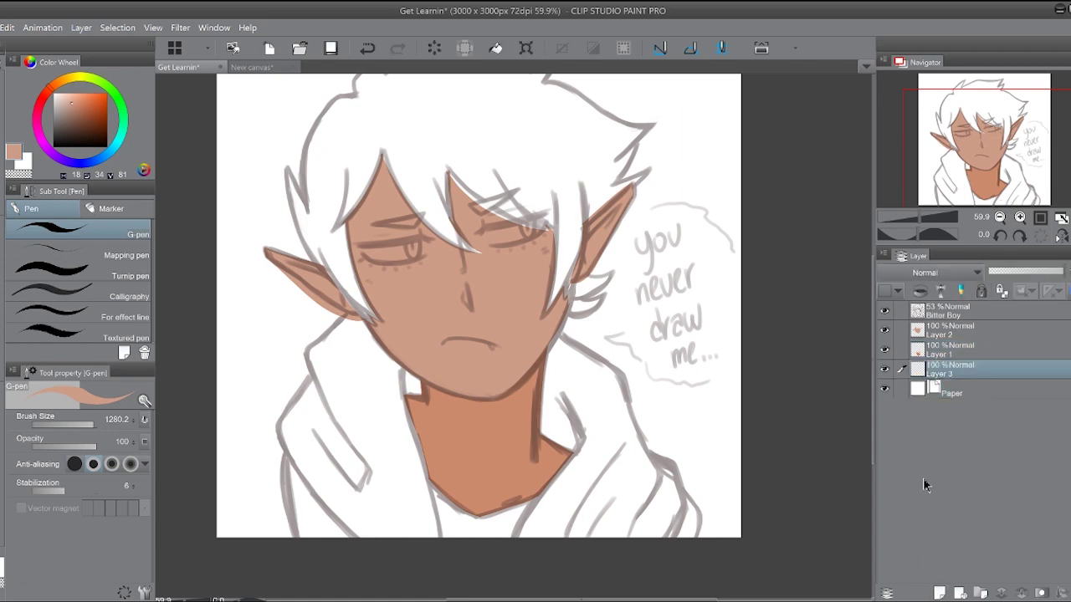
drag(918, 215, 924, 214)
mouse_move(977, 165)
mouse_down()
mouse_move(968, 182)
mouse_move(970, 174)
mouse_up()
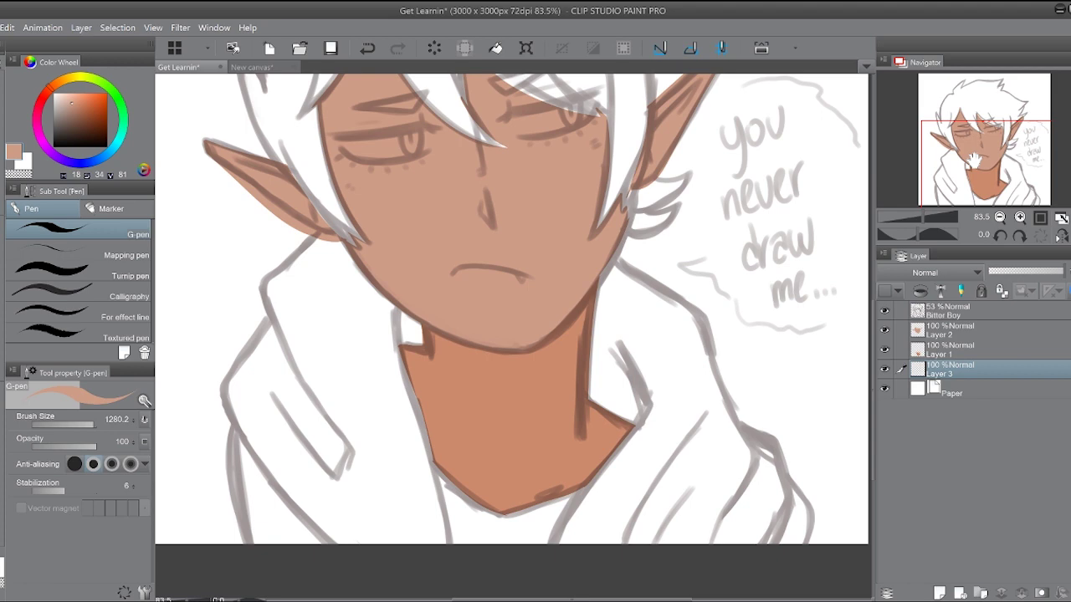
drag(975, 159, 1028, 176)
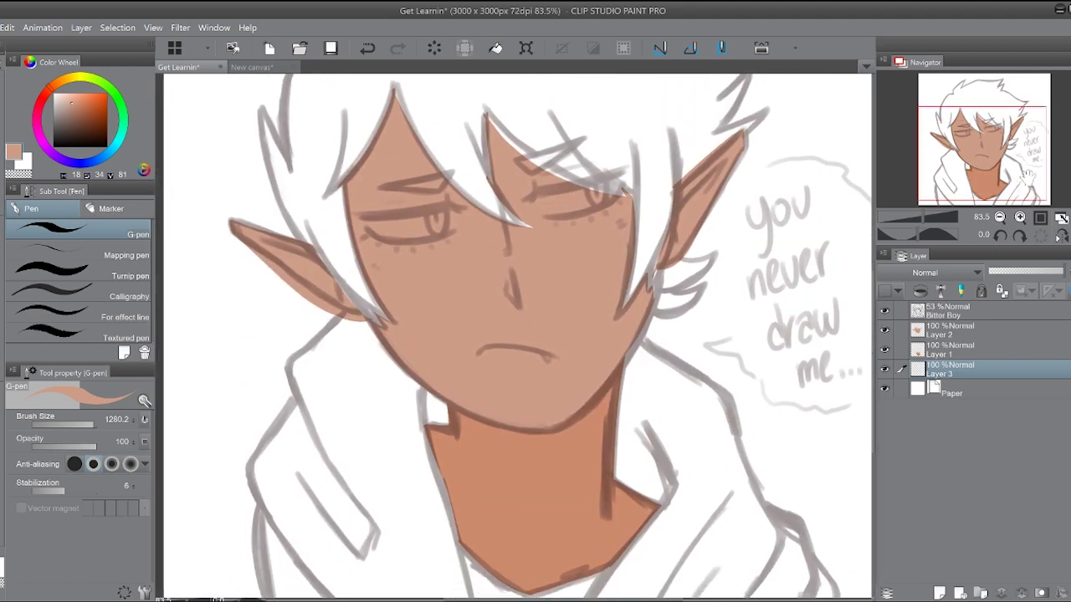
scroll(519, 334, down, 3)
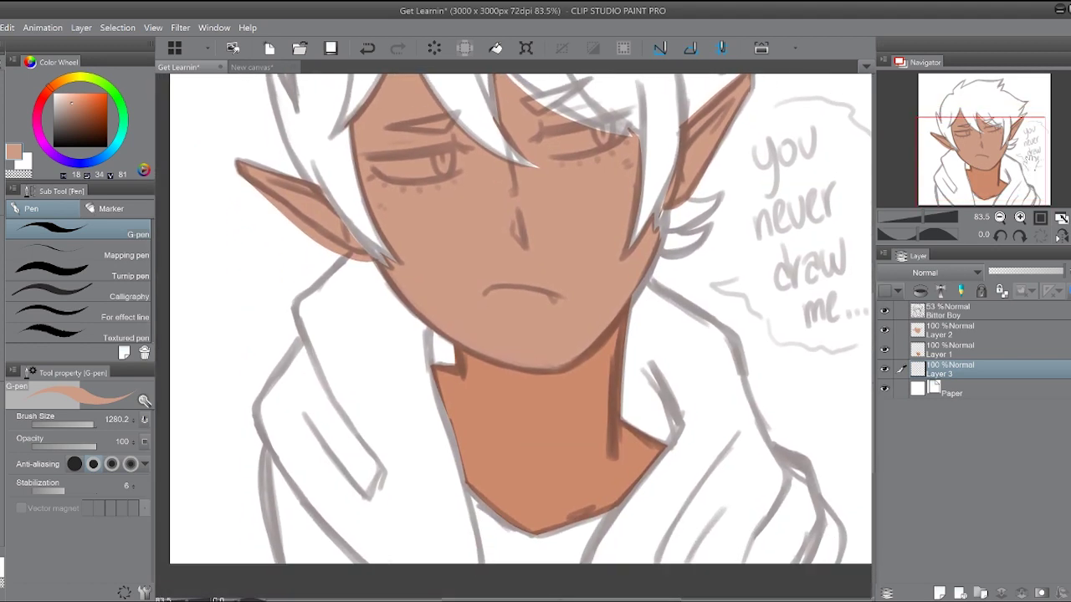
- Sample the red from the reference portrait's hair and adjust the pen colour to H 12, S 66, V 65
click(264, 67)
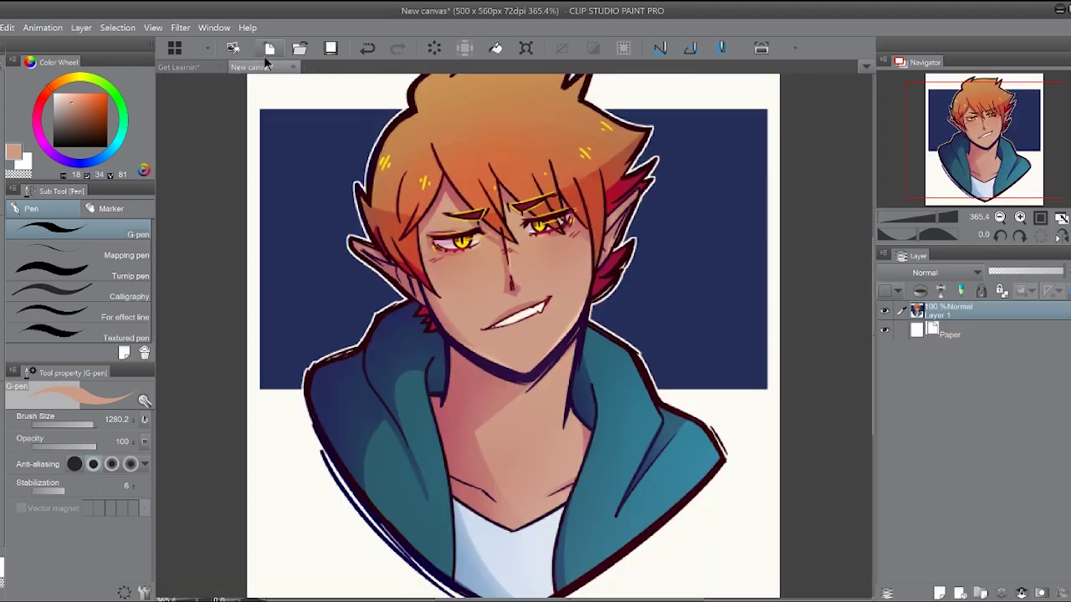
right_click(596, 190)
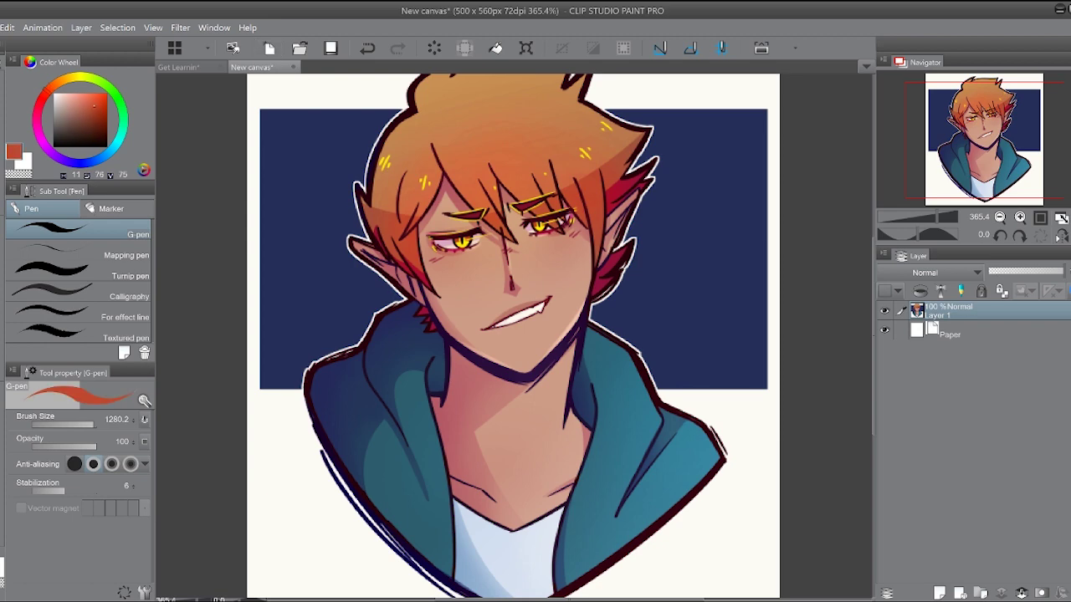
click(194, 67)
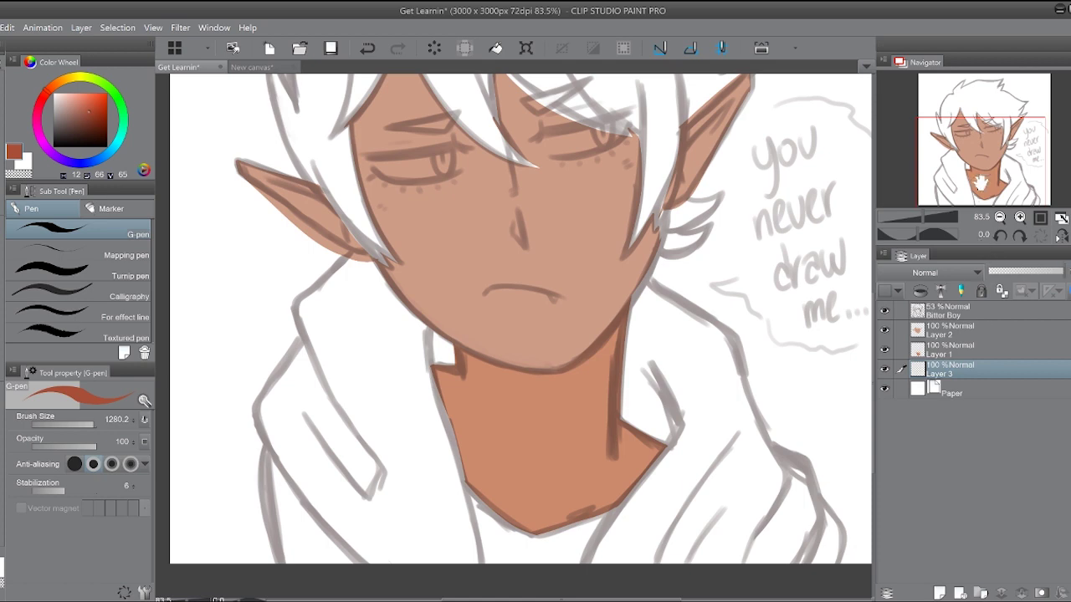
drag(980, 182, 979, 130)
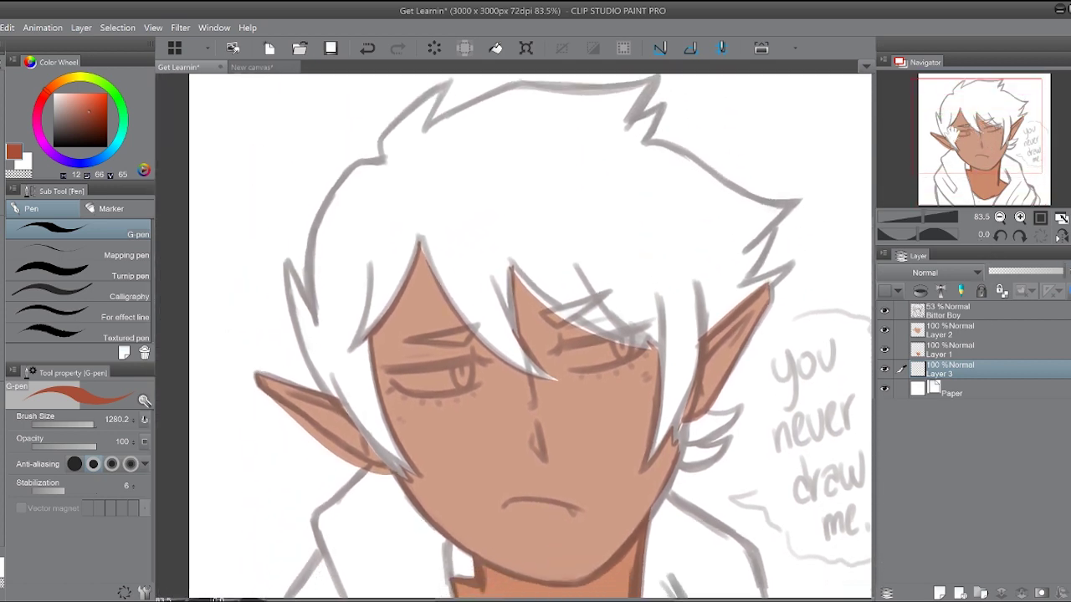
drag(962, 135, 938, 127)
drag(921, 217, 927, 217)
drag(965, 140, 962, 137)
drag(506, 137, 479, 139)
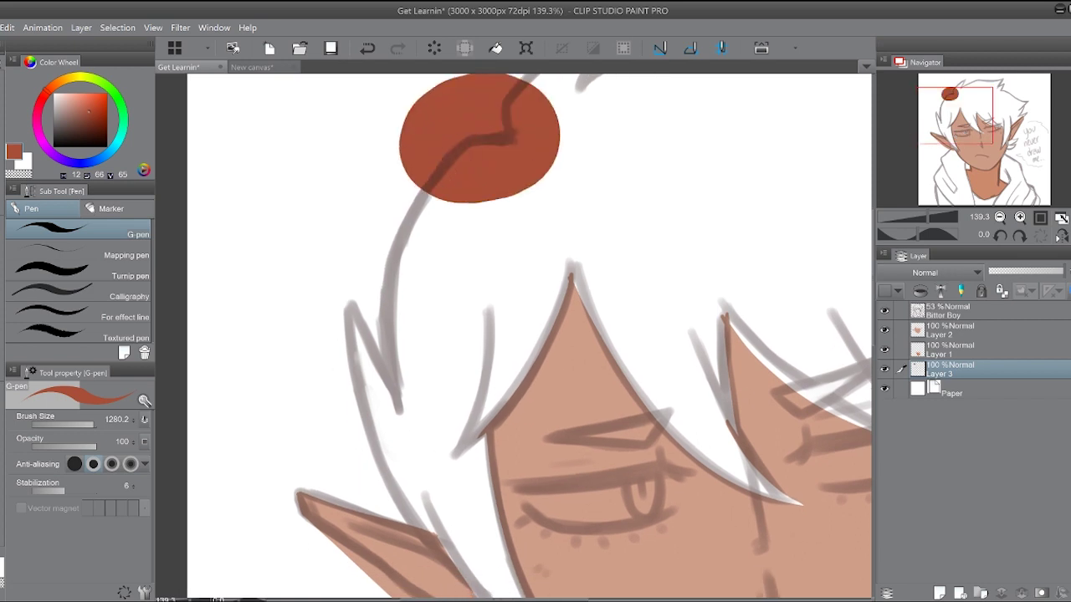
key(ctrl+z)
drag(89, 425, 80, 425)
drag(507, 132, 372, 394)
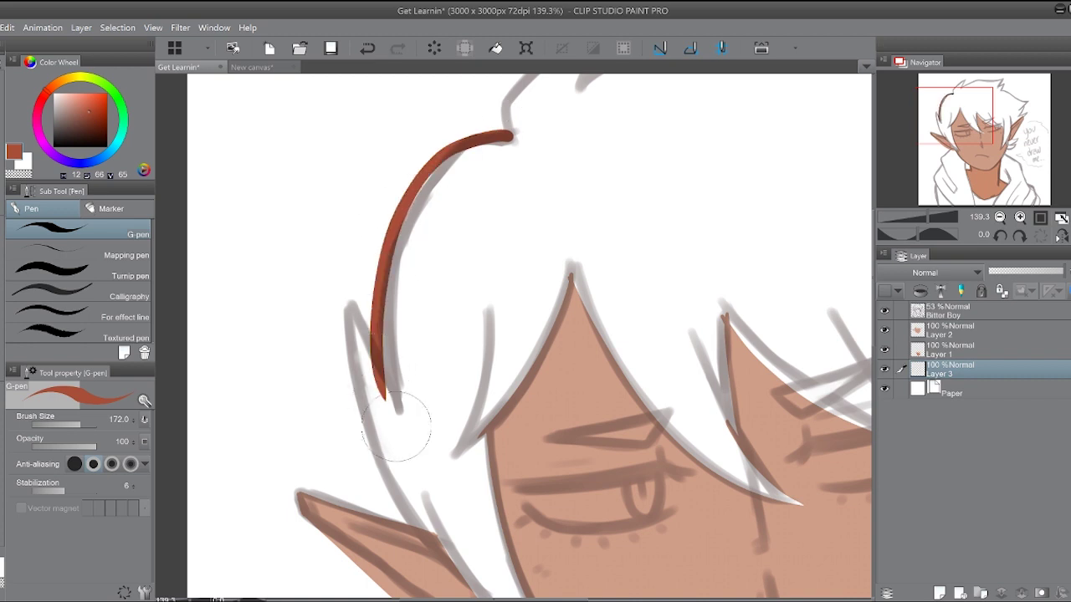
key(ctrl+z)
- Set the G-pen brush size to 45.1 and trace the outer curve of the hair above the left ear on Layer 3
click(75, 422)
drag(75, 422, 72, 421)
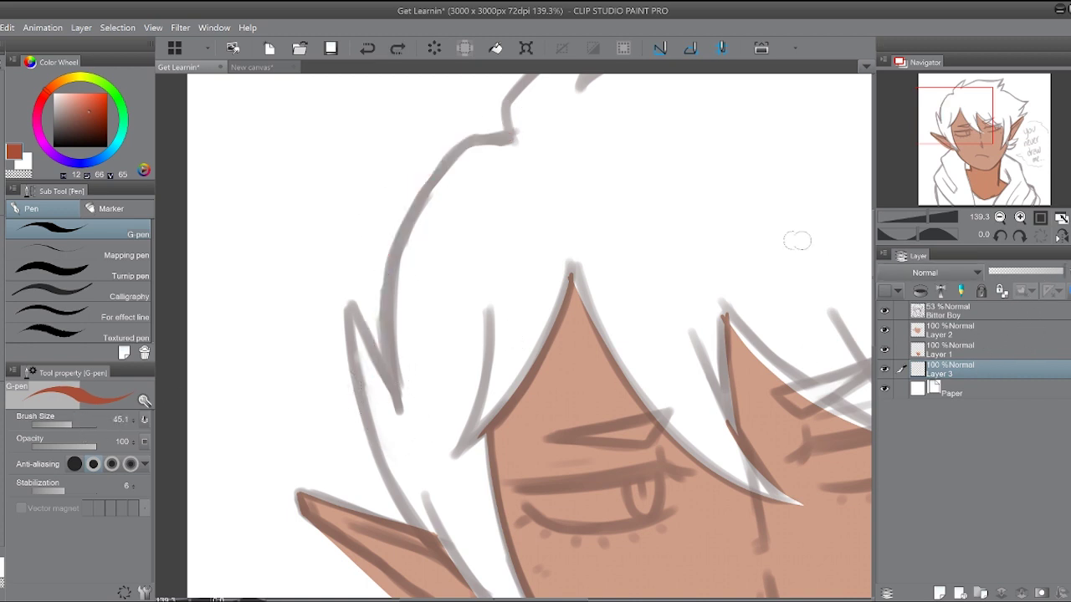
mouse_move(507, 138)
mouse_down()
mouse_move(387, 270)
mouse_move(396, 396)
mouse_up()
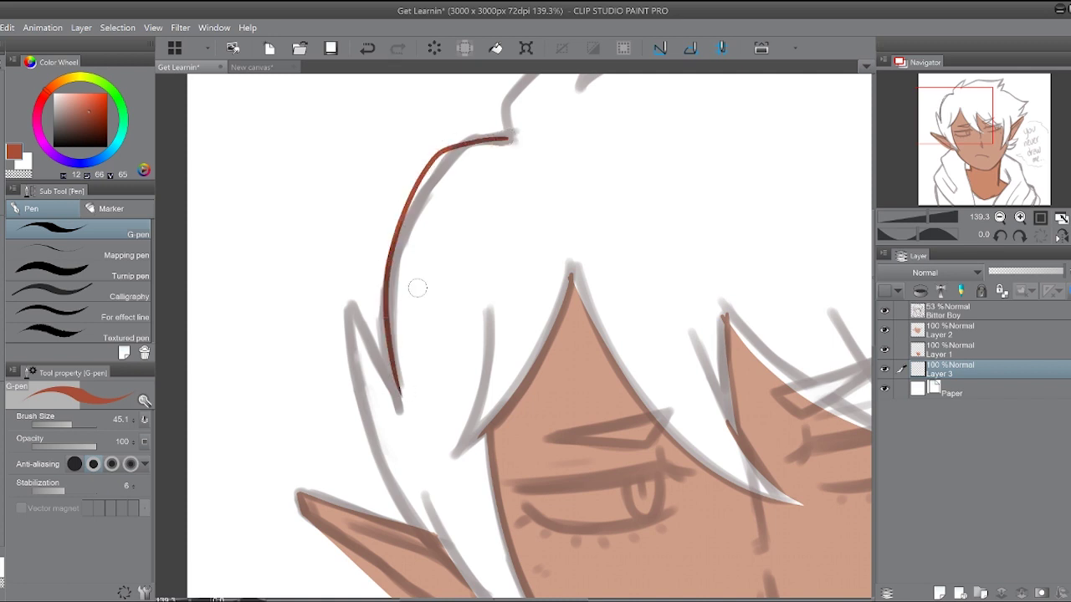
key(ctrl+z)
mouse_move(505, 139)
mouse_down()
mouse_move(431, 170)
mouse_move(395, 406)
mouse_up()
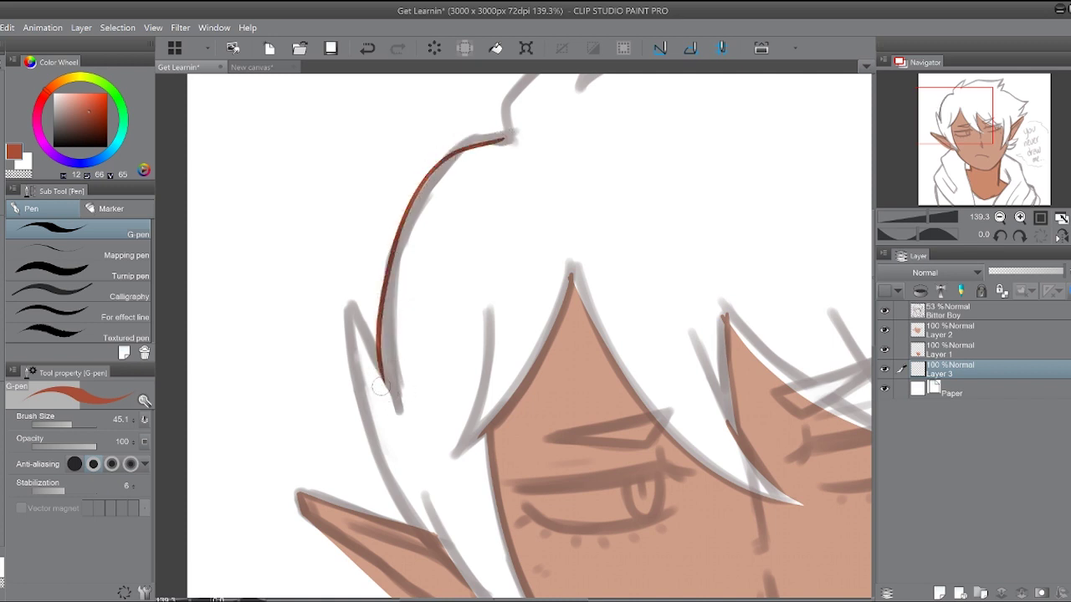
- Trace the outer and inner edges of the pointed hair tuft above the left ear, joining it to the hair outline
drag(346, 305, 399, 521)
key(ctrl+z)
drag(347, 303, 399, 521)
key(ctrl+z)
drag(346, 303, 409, 521)
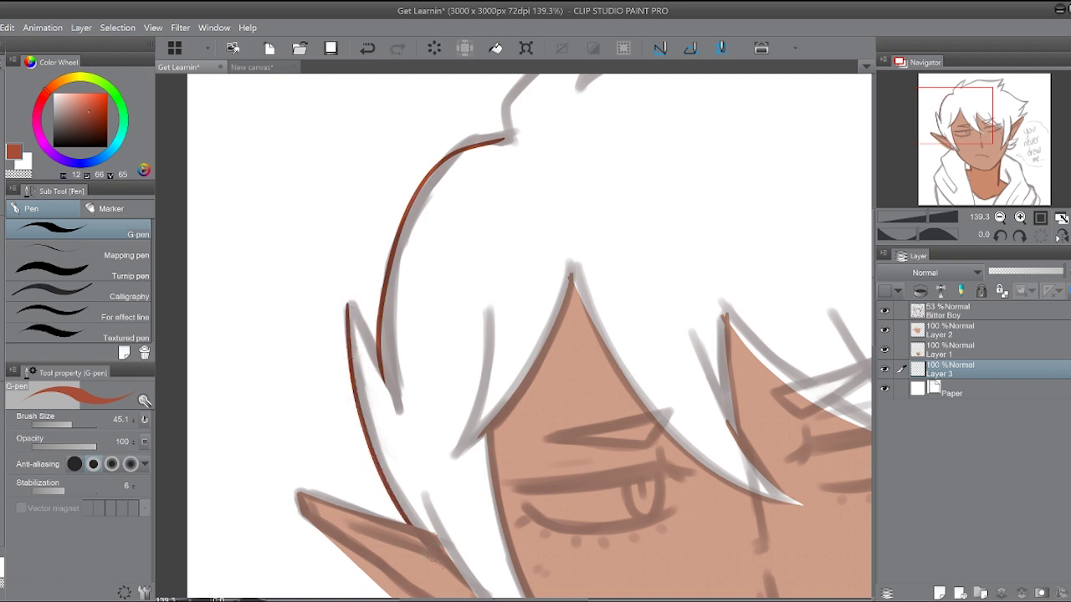
drag(346, 303, 387, 383)
key(ctrl+z)
drag(346, 303, 385, 383)
- Move Layer 3 above Layer 2, directly beneath the Bitter Boy sketch layer
mouse_move(958, 137)
mouse_down()
mouse_move(963, 150)
mouse_move(973, 128)
mouse_move(983, 146)
mouse_move(970, 121)
mouse_up()
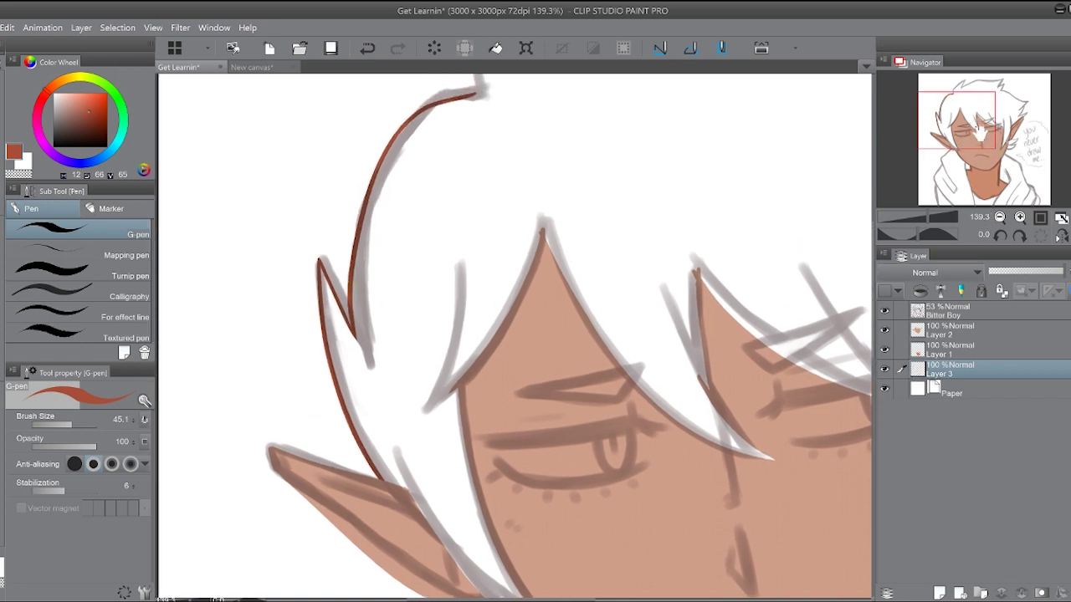
mouse_move(980, 133)
mouse_down()
mouse_move(989, 118)
mouse_move(991, 130)
mouse_up()
drag(965, 370, 975, 313)
drag(992, 134, 955, 136)
- Trace the left edge of the fringe from the forehead peak down to the tip of the side lock
mouse_move(512, 185)
mouse_down()
mouse_move(424, 343)
mouse_move(396, 376)
mouse_up()
key(ctrl+z)
mouse_move(512, 183)
mouse_down()
mouse_move(406, 376)
mouse_move(355, 398)
mouse_up()
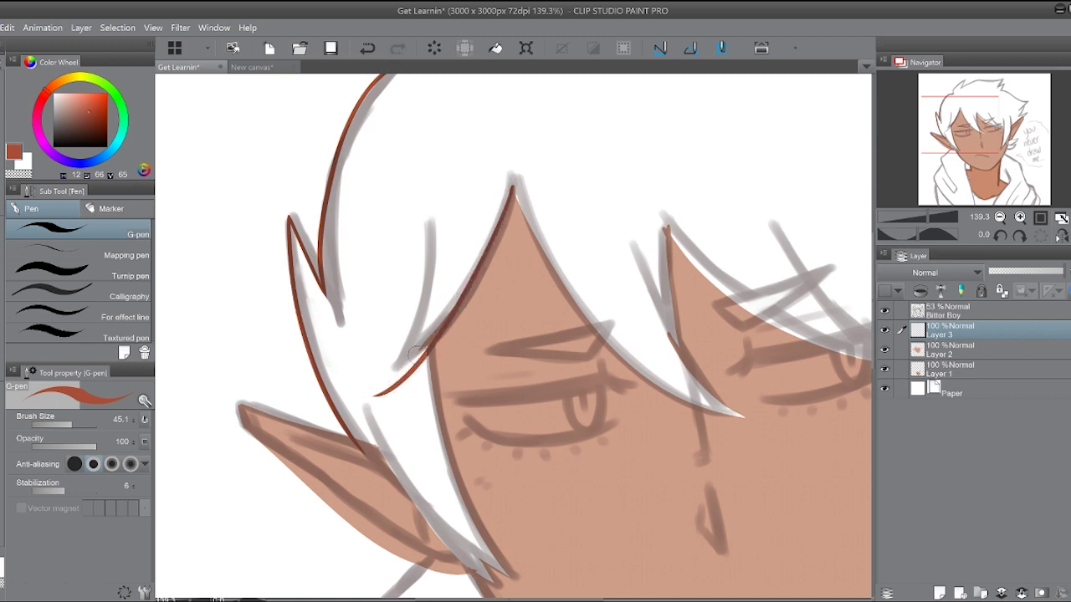
key(ctrl+z)
mouse_move(512, 186)
mouse_down()
mouse_move(450, 333)
mouse_move(410, 365)
mouse_up()
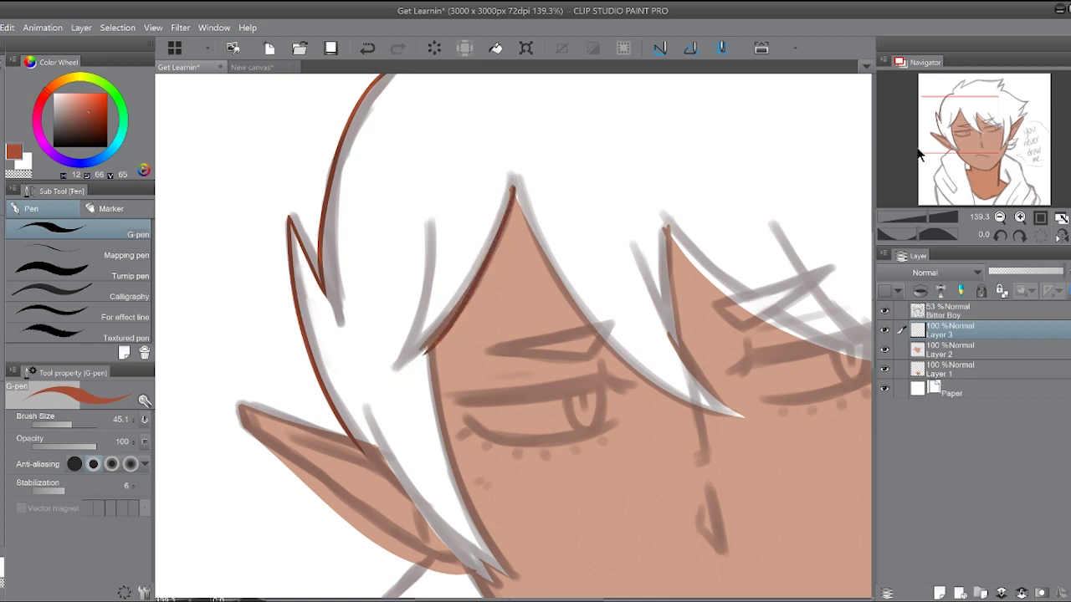
- Hide the Bitter Boy sketch layer so the character's flat colours show on their own
drag(962, 139, 962, 159)
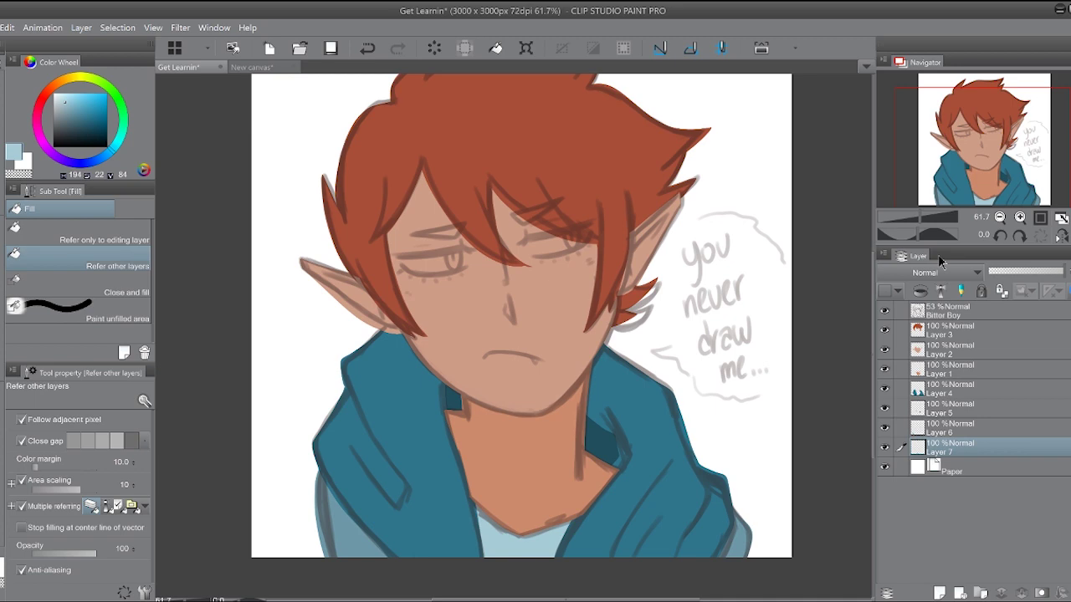
click(884, 310)
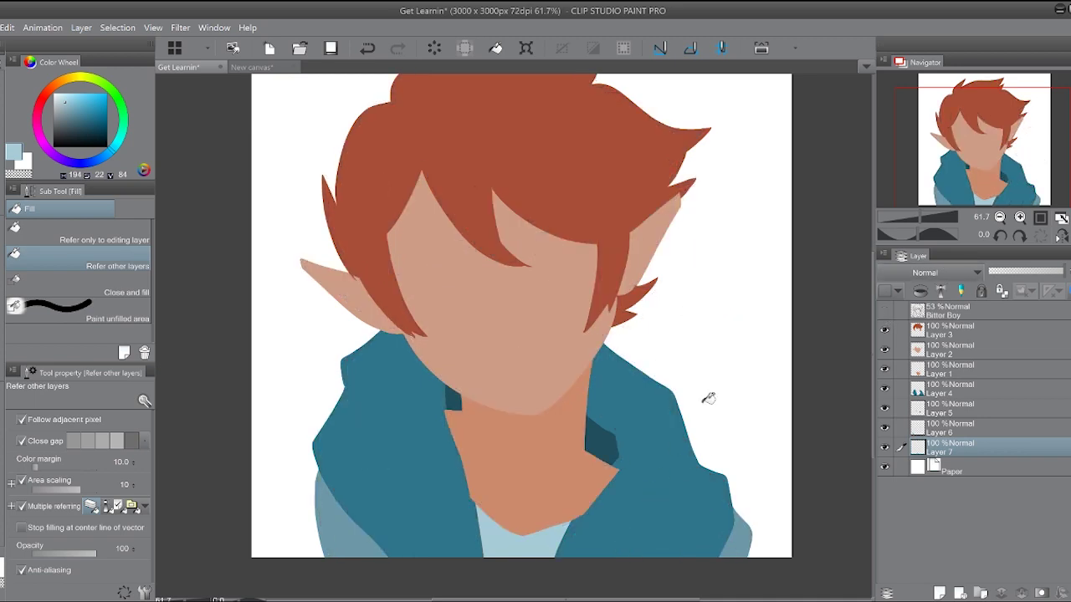
drag(985, 138, 1002, 120)
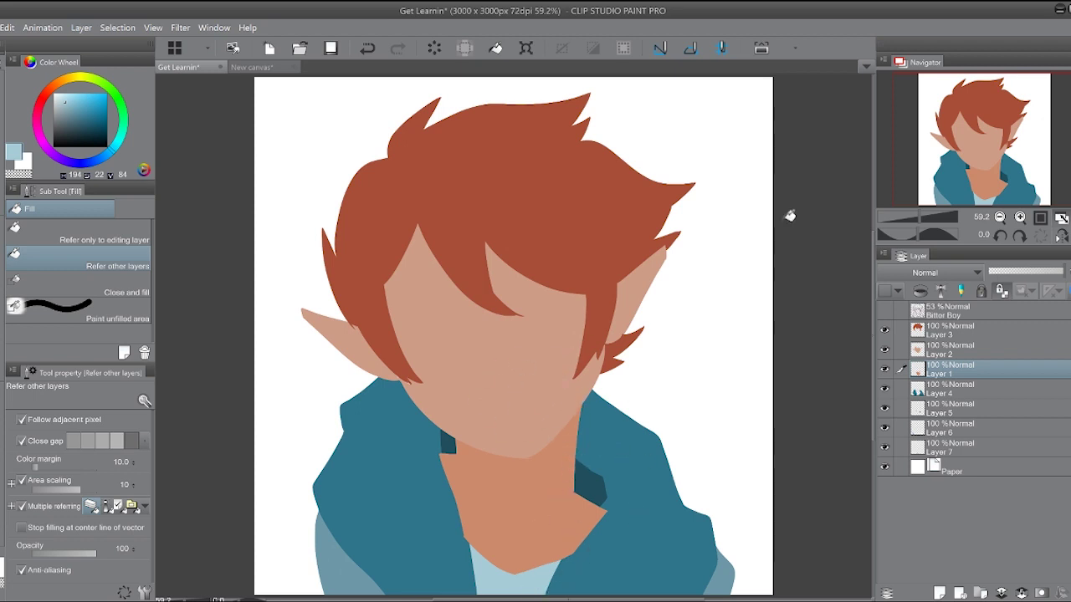
- Lower Layer 1's opacity to 62% and erase the neck colour overlapping the hood's collar edge
drag(920, 218, 927, 217)
drag(986, 152, 982, 191)
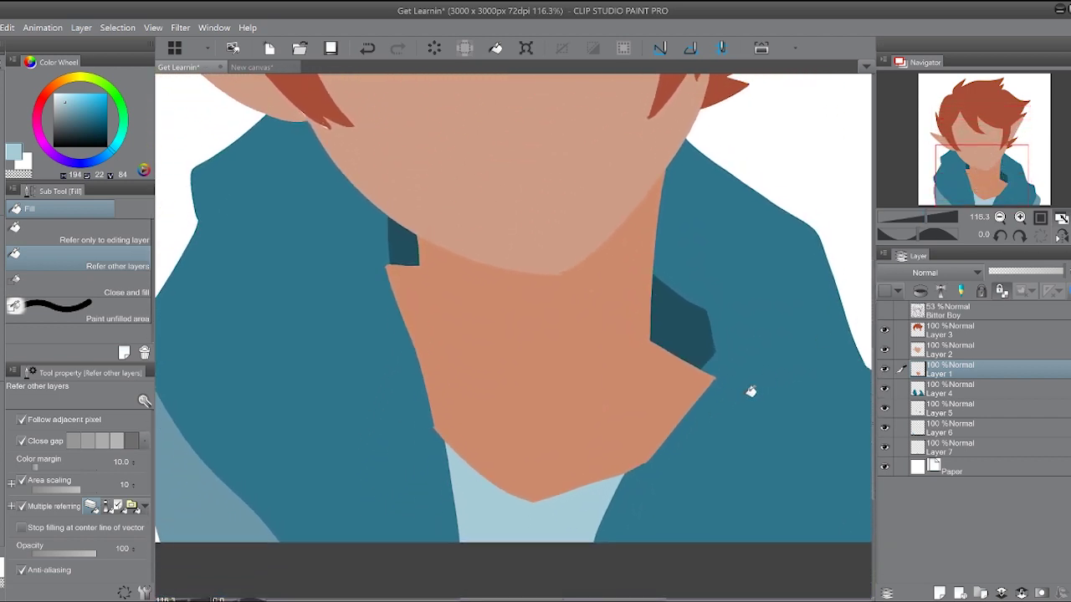
click(1036, 272)
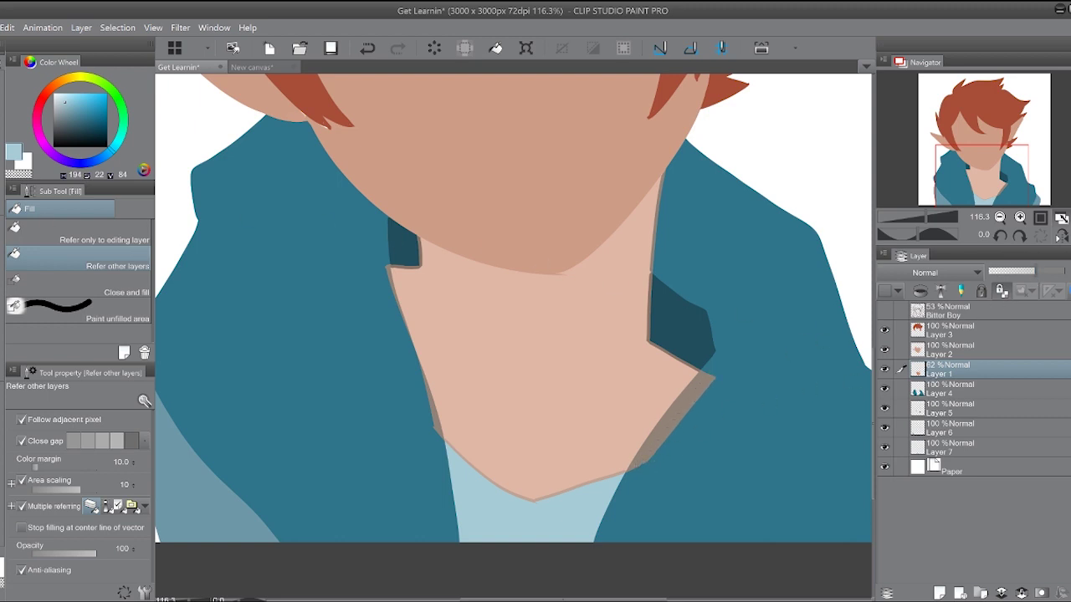
mouse_move(645, 455)
mouse_down()
mouse_move(665, 435)
mouse_move(644, 466)
mouse_move(694, 380)
mouse_move(669, 430)
mouse_move(678, 422)
mouse_up()
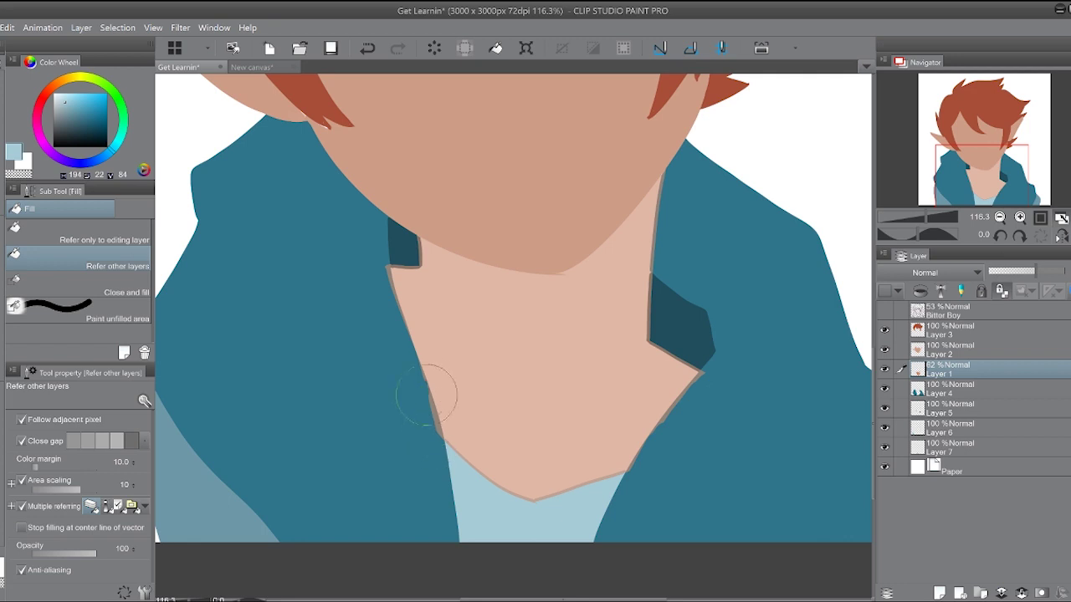
drag(427, 395, 418, 418)
key(ctrl+z)
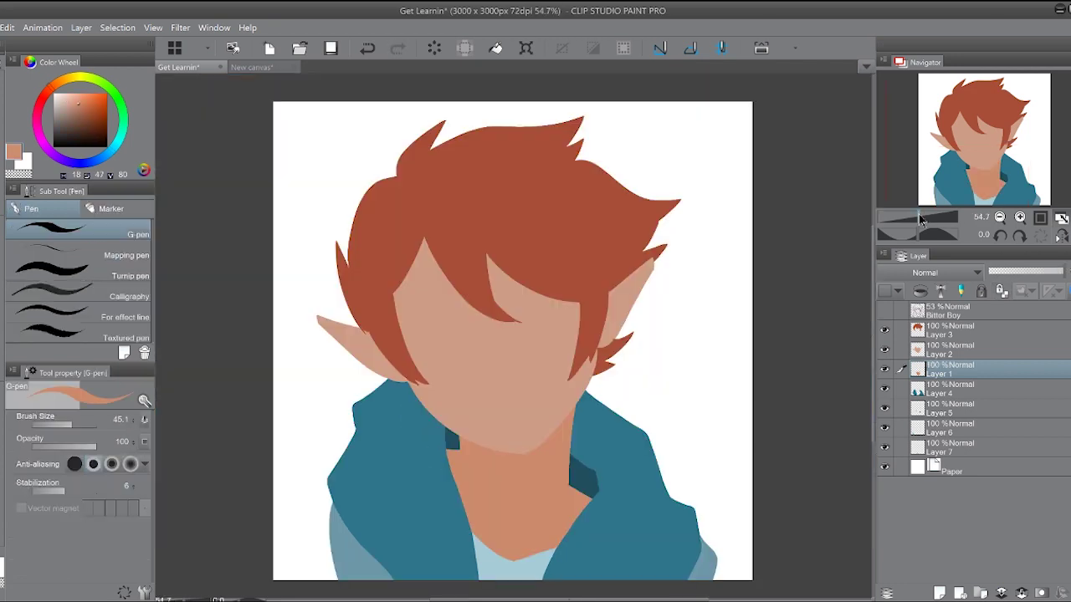
- Make Layer 2 active and sample the face's skin colour
drag(921, 219, 922, 209)
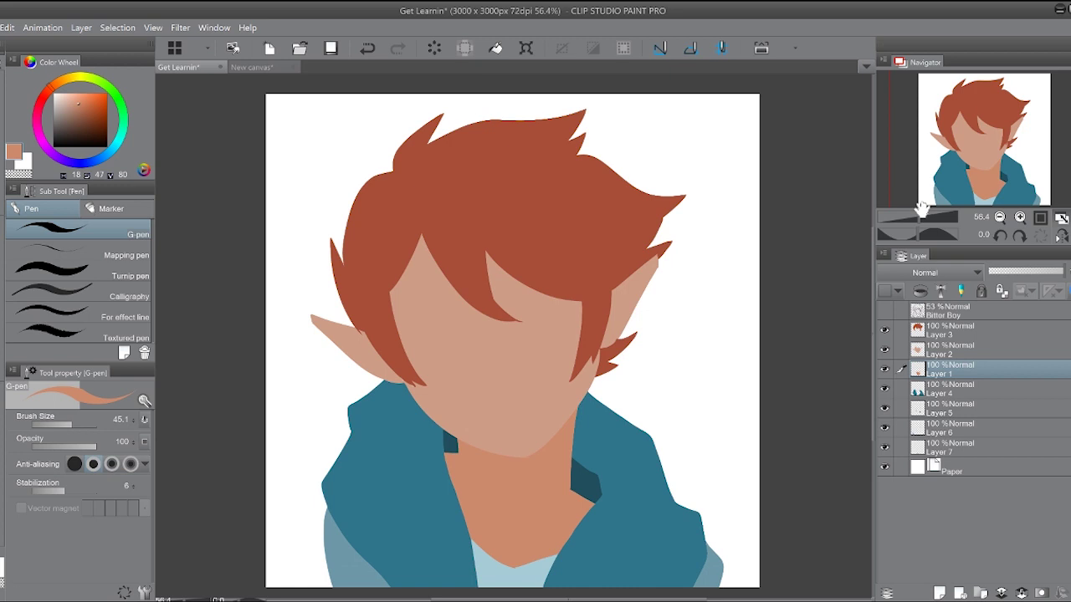
click(950, 349)
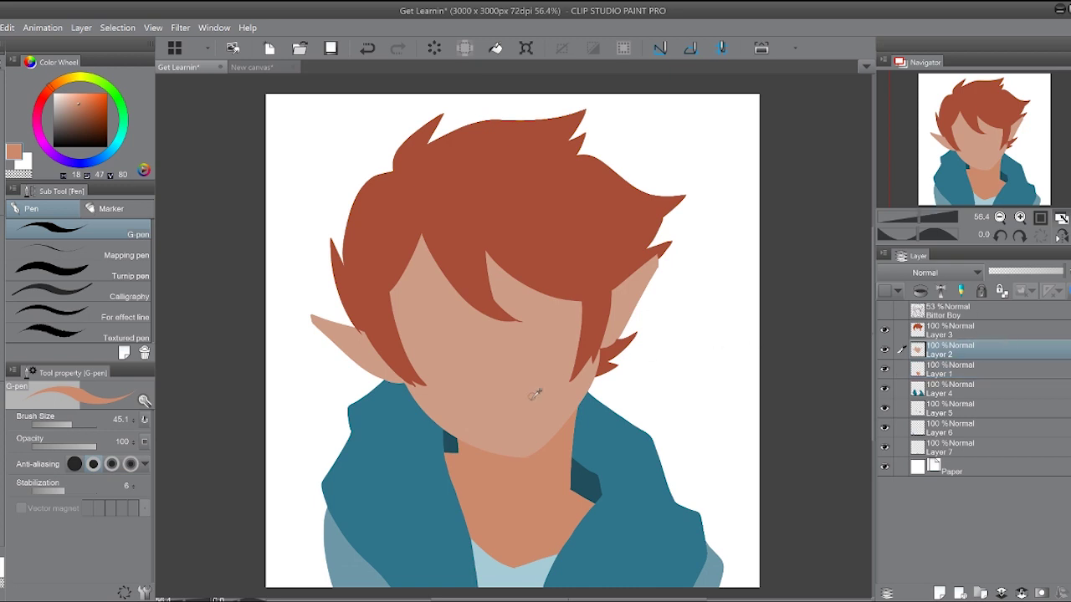
alt+click(404, 344)
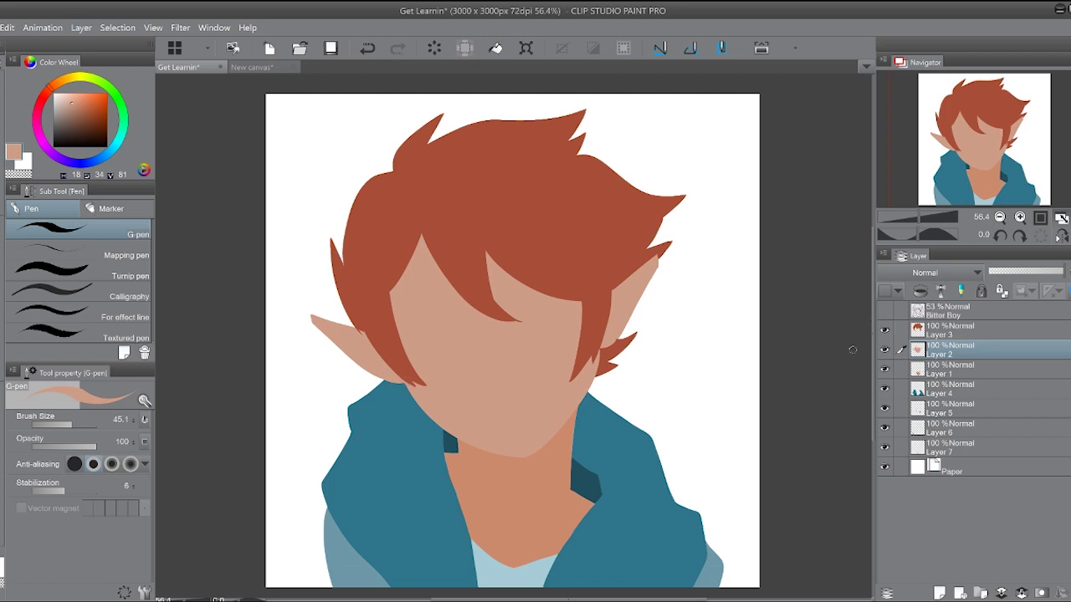
- Compare the flat colours with the Bitter Boy sketch shown and hidden, and return from the cute image to the Get Learnin' canvas
click(884, 310)
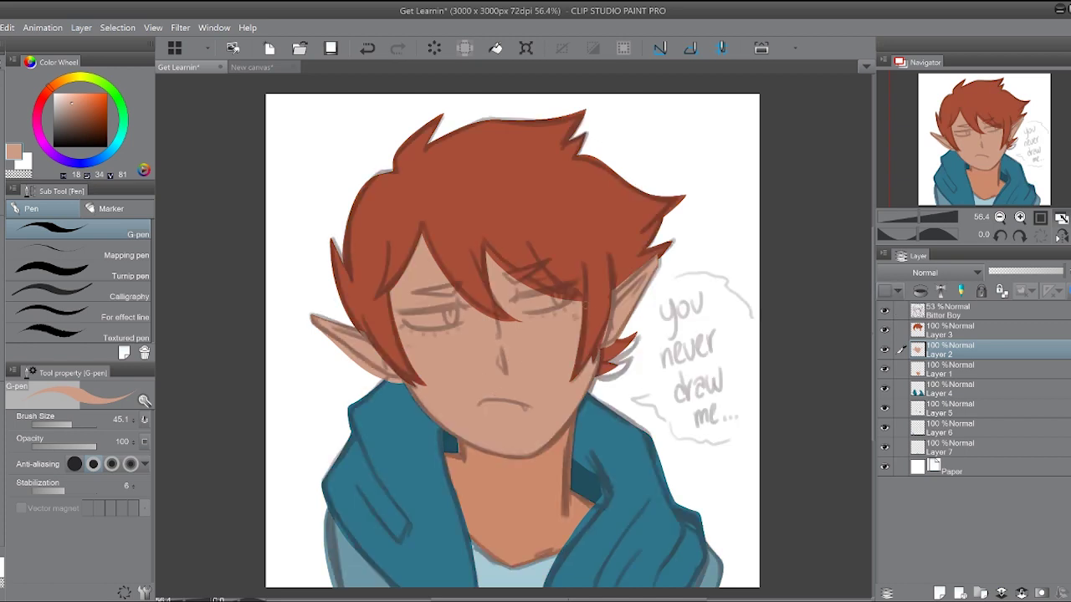
click(884, 310)
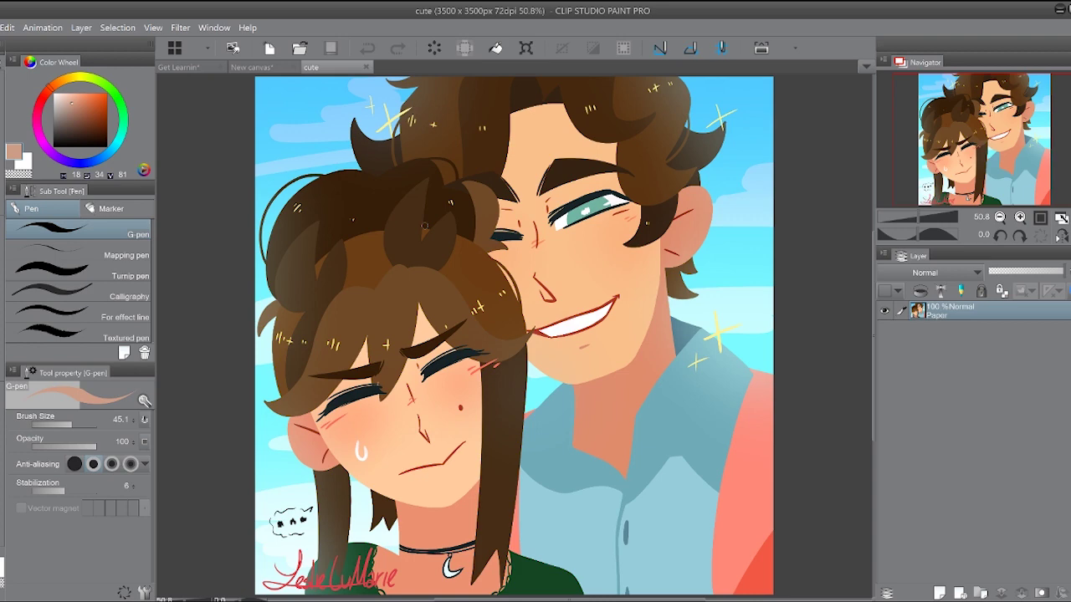
click(204, 65)
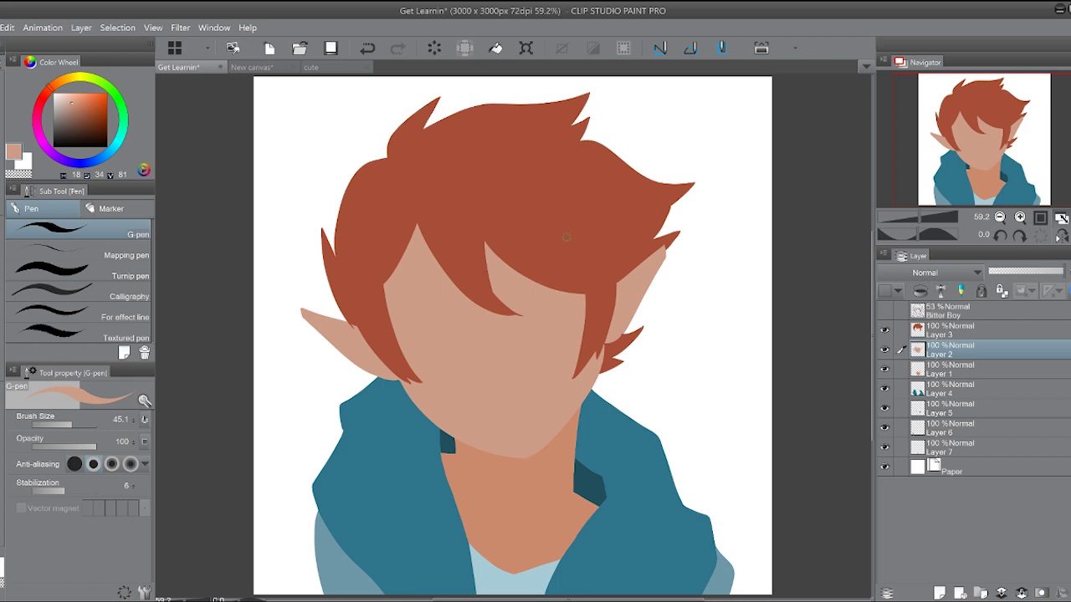
- Show the Bitter Boy sketch layer, add a new layer and move it directly above the hair on Layer 3
click(885, 310)
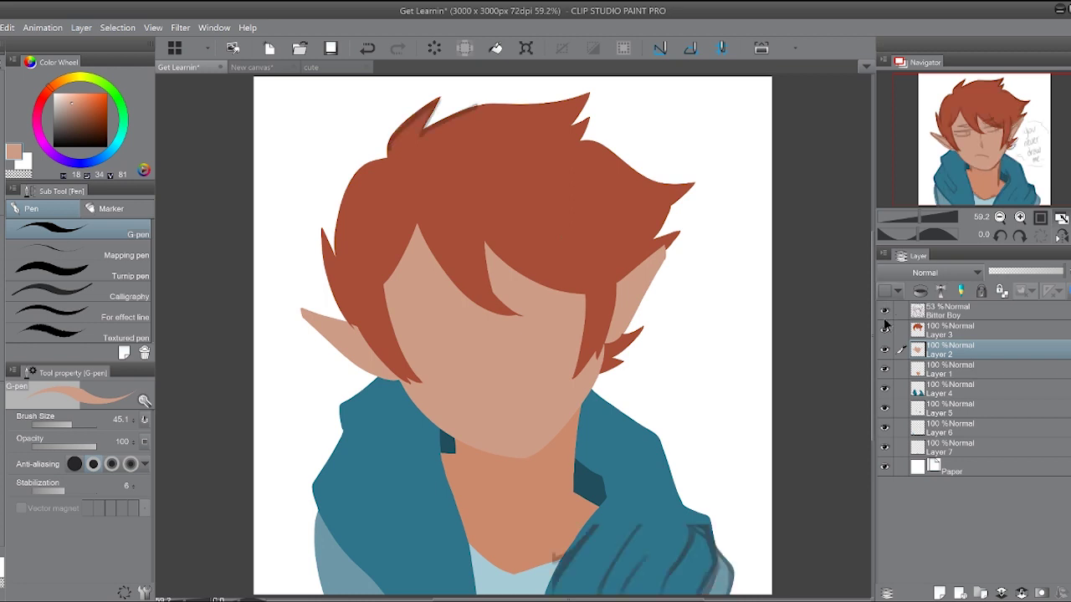
click(939, 591)
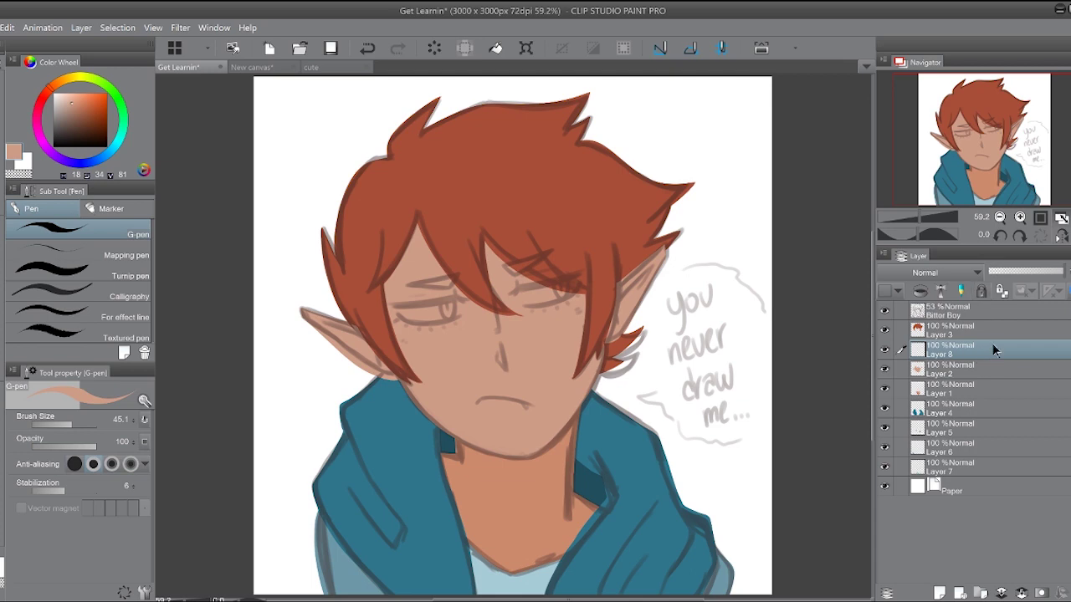
drag(918, 216, 931, 218)
drag(990, 353, 989, 322)
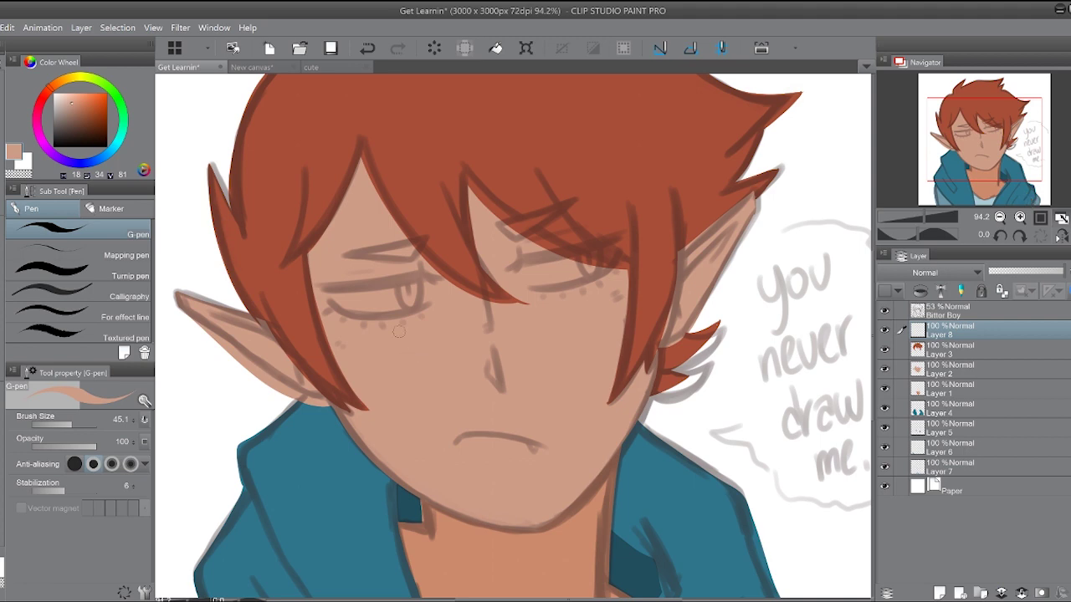
- Choose a dark red line colour (H 6, S 79, V 51) using the cute image as reference, and test it with a scribble on the face
click(94, 103)
click(316, 67)
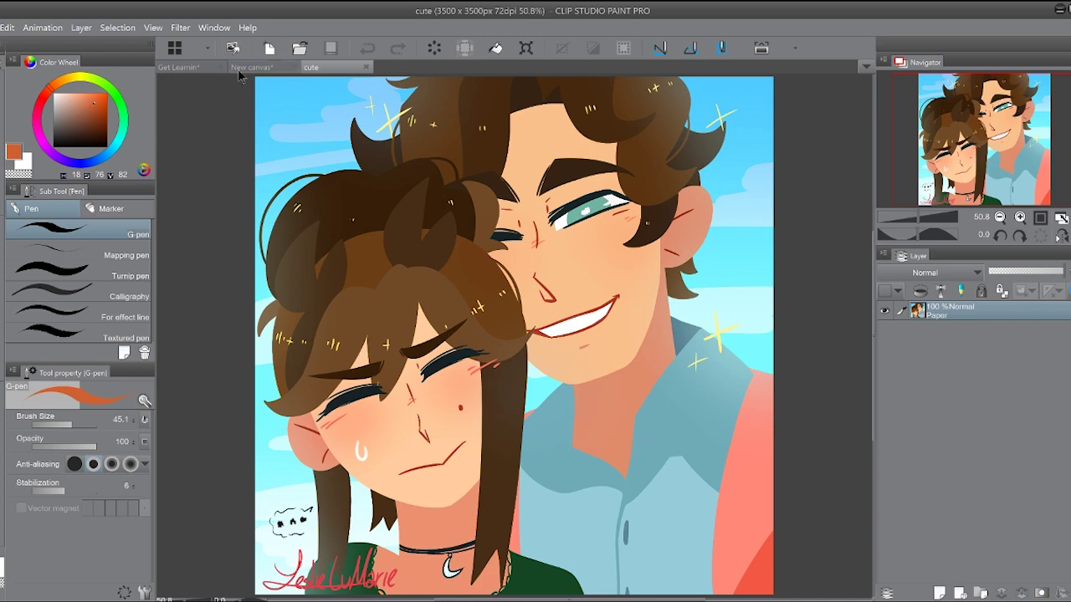
click(199, 67)
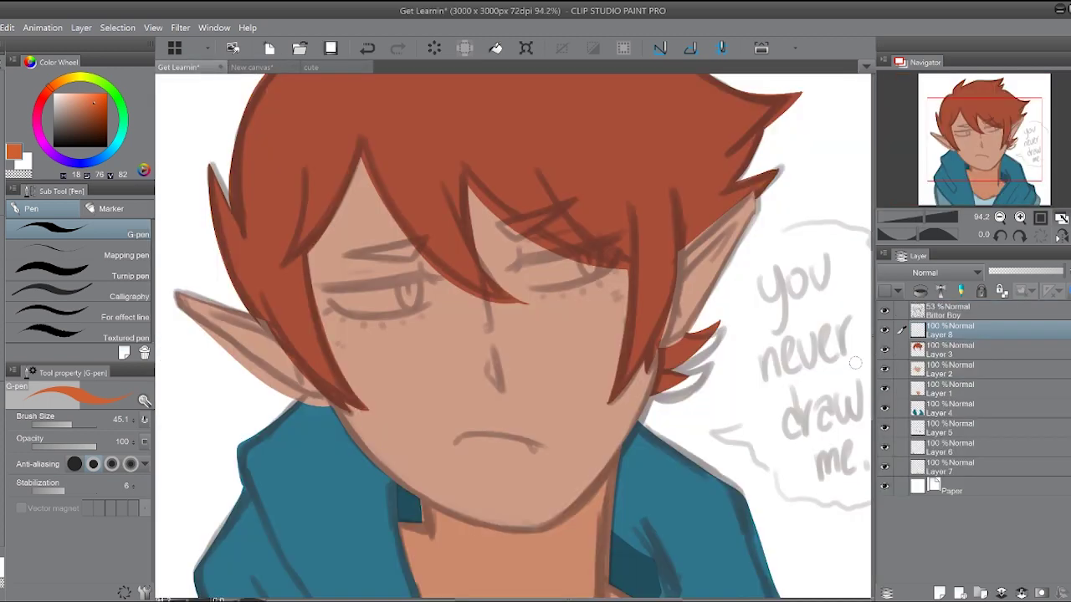
drag(554, 385, 562, 433)
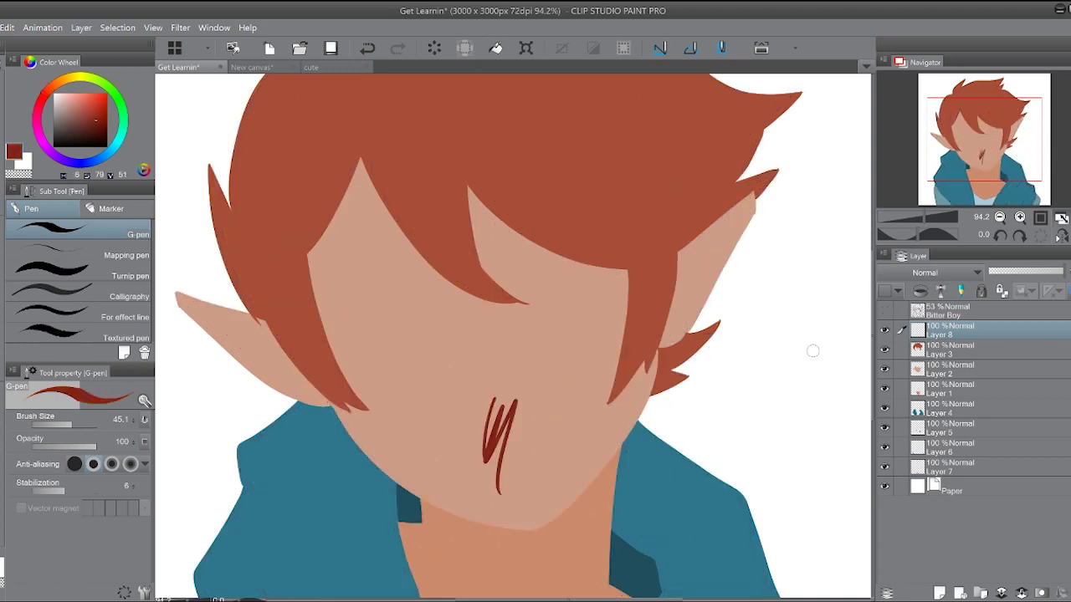
key(ctrl+z)
- Show the Bitter Boy sketch layer again as a guide around the mouth
click(884, 309)
drag(925, 218, 929, 217)
drag(980, 137, 972, 151)
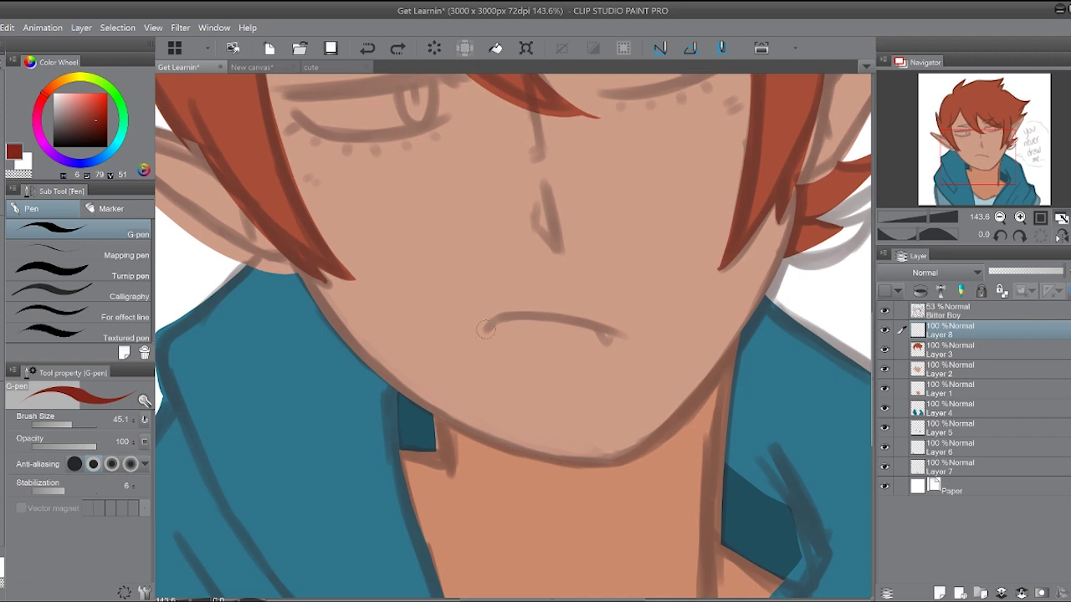
mouse_move(487, 329)
mouse_down()
mouse_move(520, 313)
mouse_move(619, 338)
mouse_up()
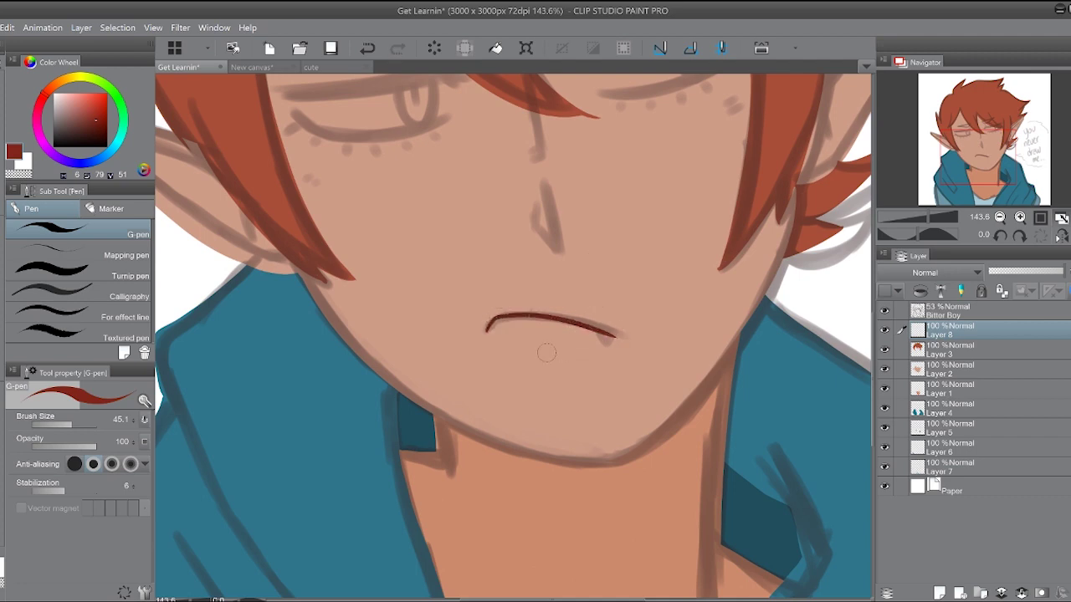
key(ctrl+z)
drag(486, 329, 626, 329)
key(ctrl+z)
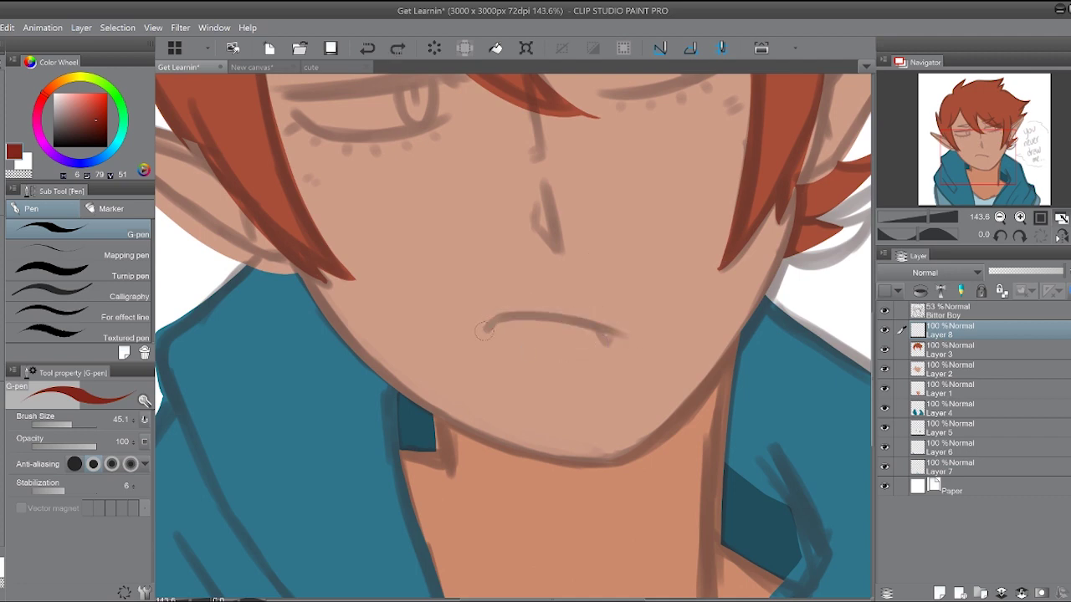
- Trace the downturned mouth line on Layer 8 with the dark red G-pen
drag(486, 328, 619, 337)
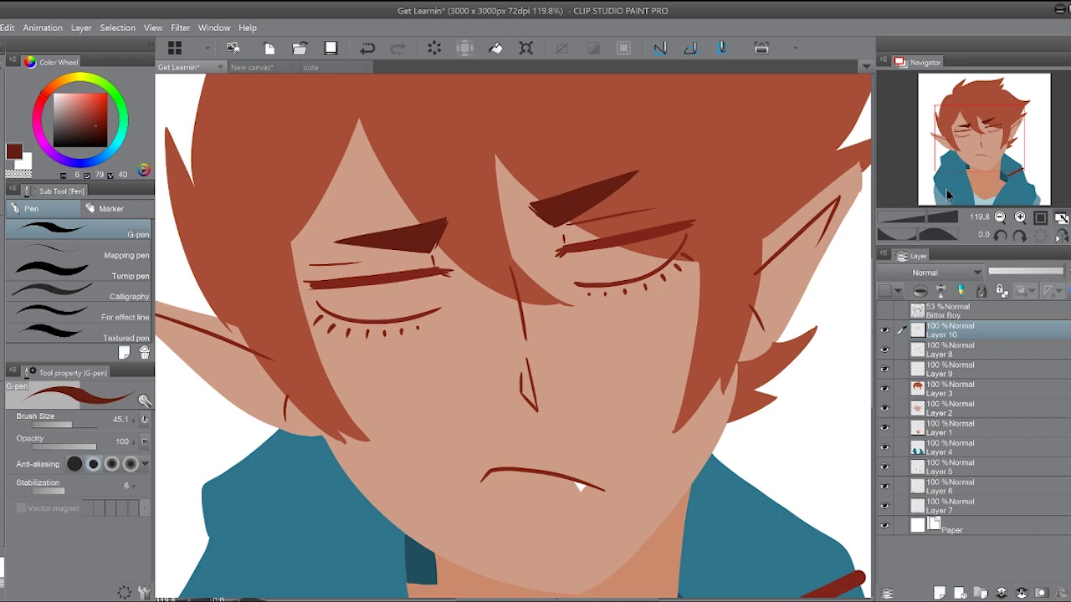
- Sample the dark teal eyelash colour from the cute image and return to the Get Learnin' canvas
click(323, 67)
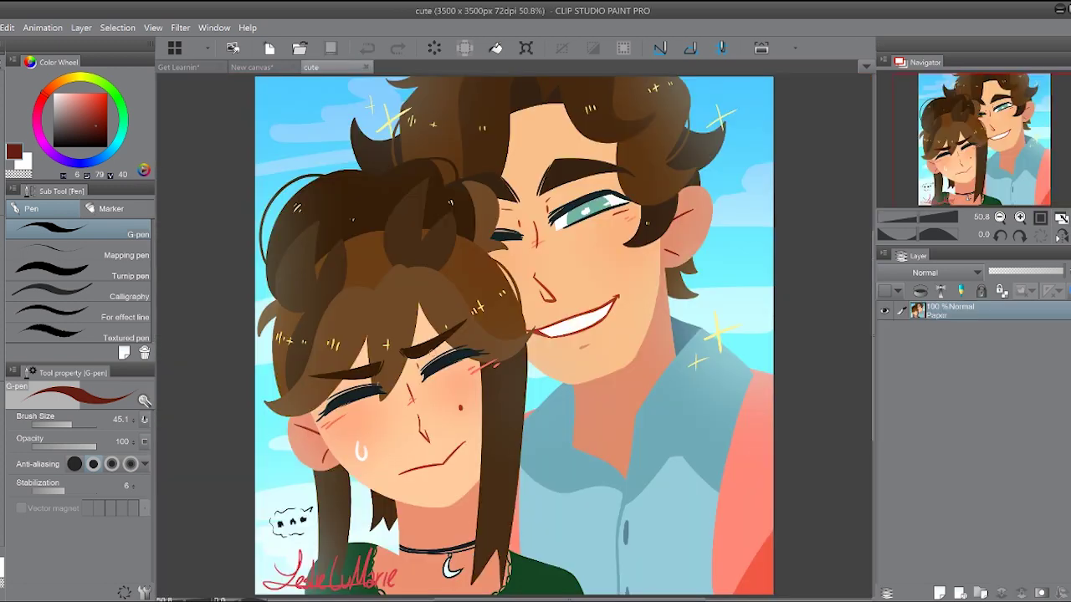
alt+click(448, 358)
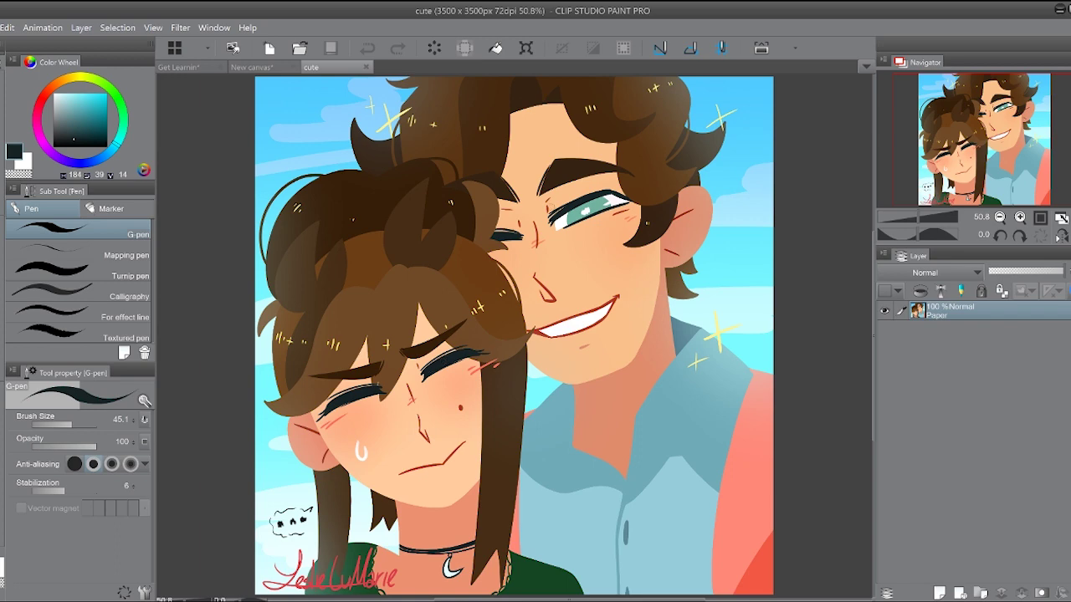
click(205, 67)
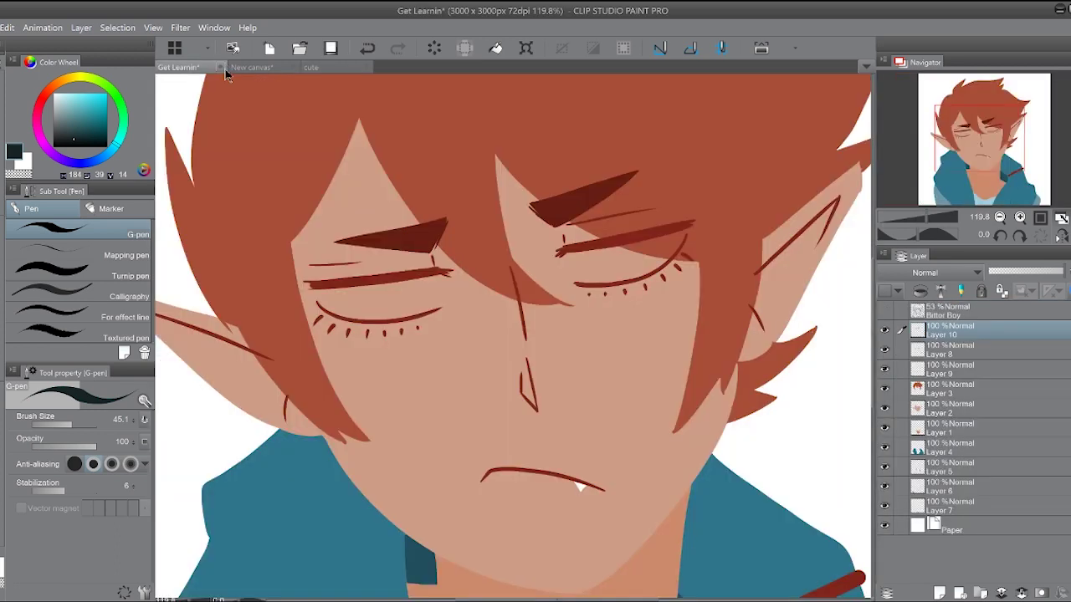
- Add a new layer clipped to Layer 8, set the G-pen brush size to 150.4 and shift the dark colour's hue to 197
drag(927, 216, 923, 218)
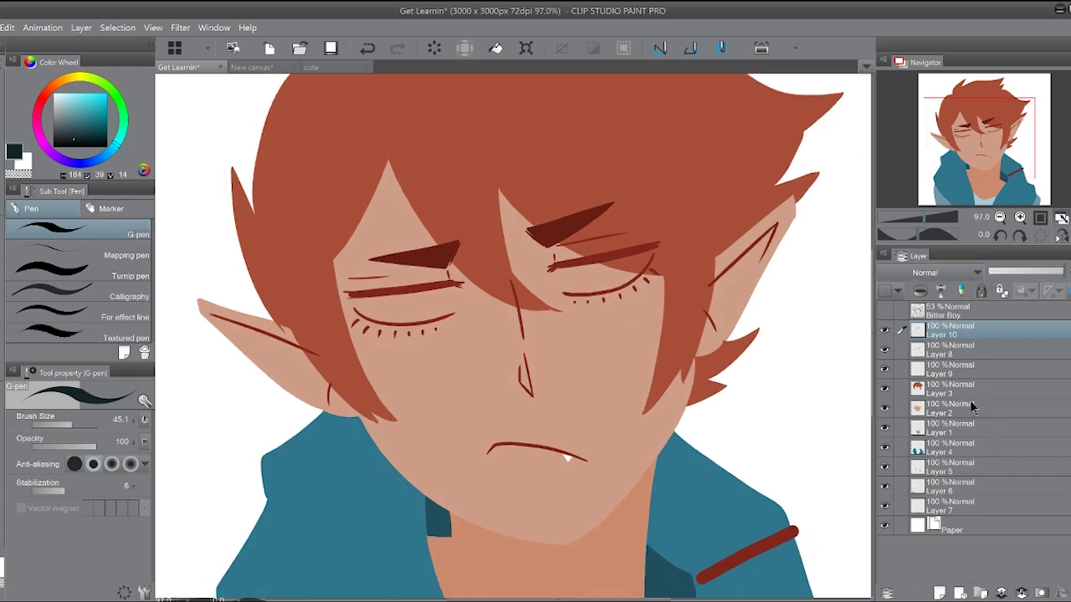
click(939, 592)
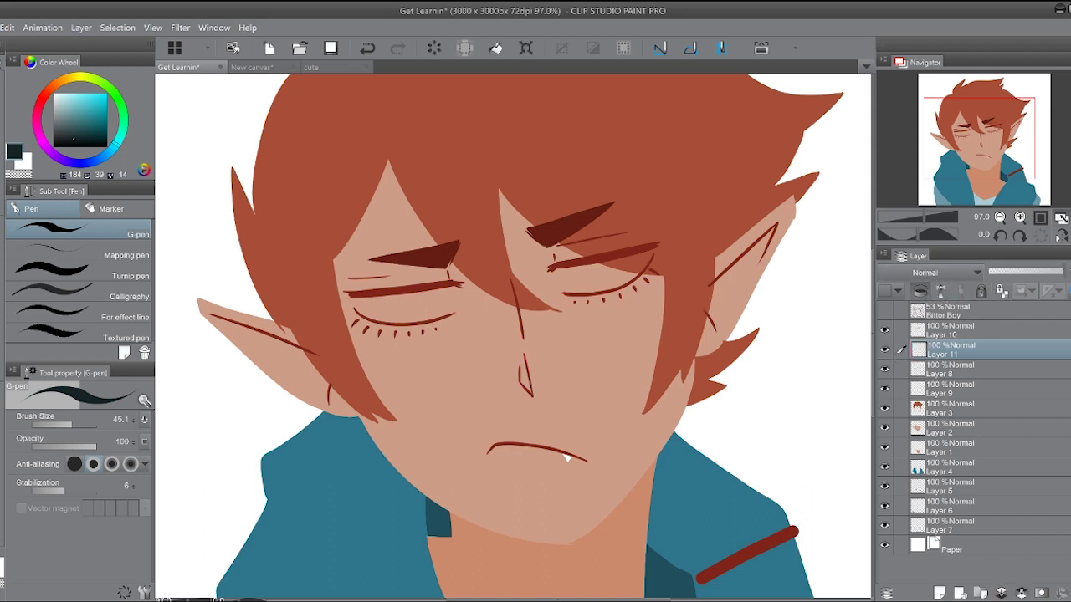
drag(72, 422, 80, 425)
click(111, 157)
drag(110, 152, 109, 154)
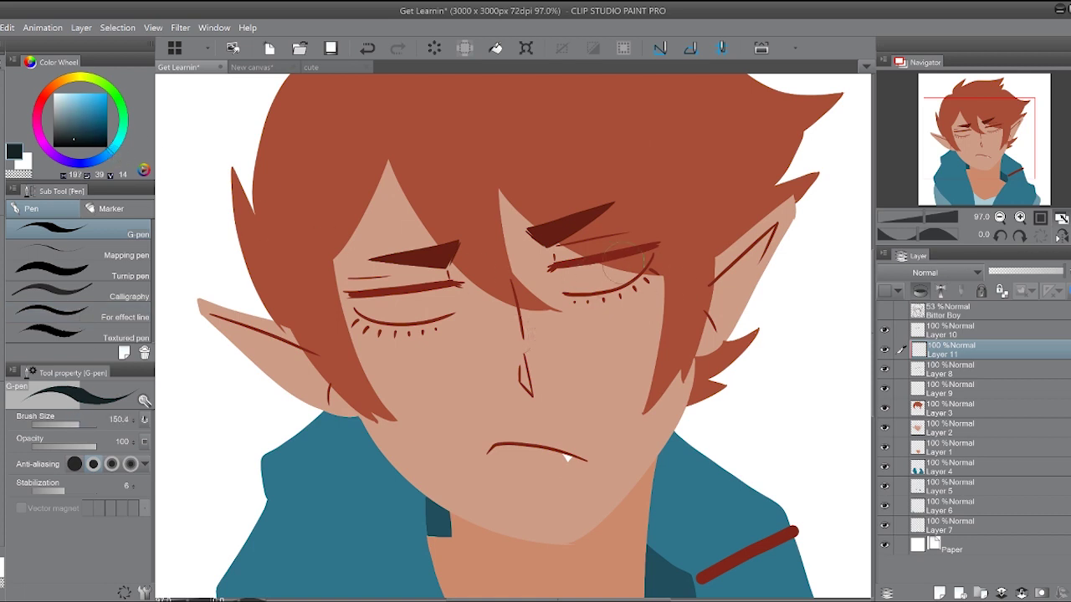
- Recolour the upper lids, lower lids and lashes of both eyes dark navy on the clipped Layer 11
drag(567, 267, 661, 244)
mouse_move(562, 295)
mouse_down()
mouse_move(600, 316)
mouse_move(584, 317)
mouse_move(580, 302)
mouse_move(642, 285)
mouse_move(661, 256)
mouse_move(548, 269)
mouse_up()
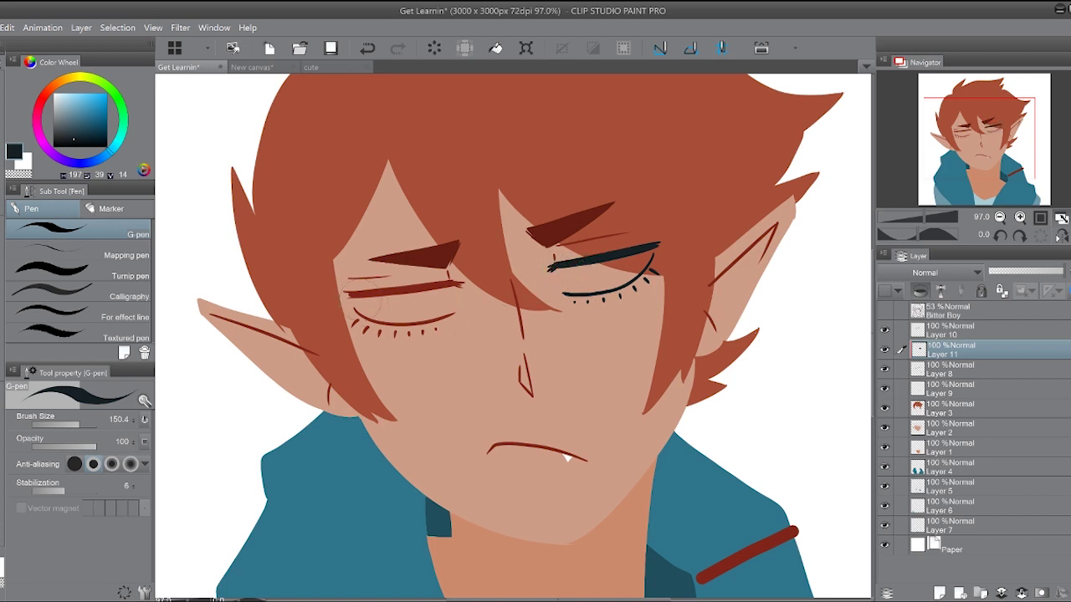
mouse_move(357, 311)
mouse_down()
mouse_move(384, 329)
mouse_move(362, 342)
mouse_move(372, 326)
mouse_move(426, 333)
mouse_move(453, 321)
mouse_up()
drag(348, 294, 463, 284)
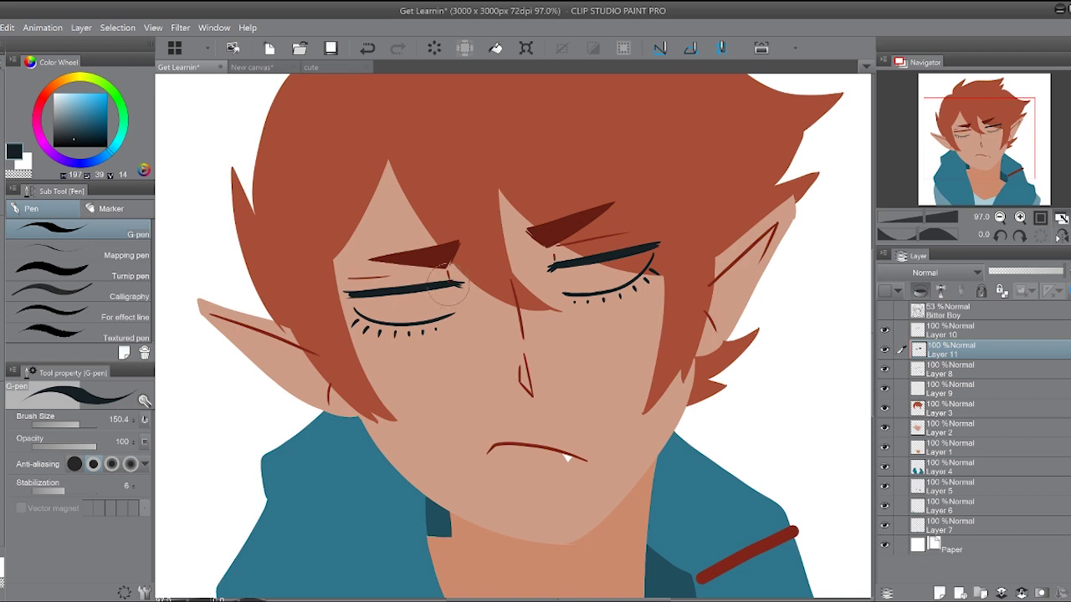
- Sample the hood's blue and blend it into the outer lash lines with the Opaque watercolor brush at size 150.4
alt+click(363, 491)
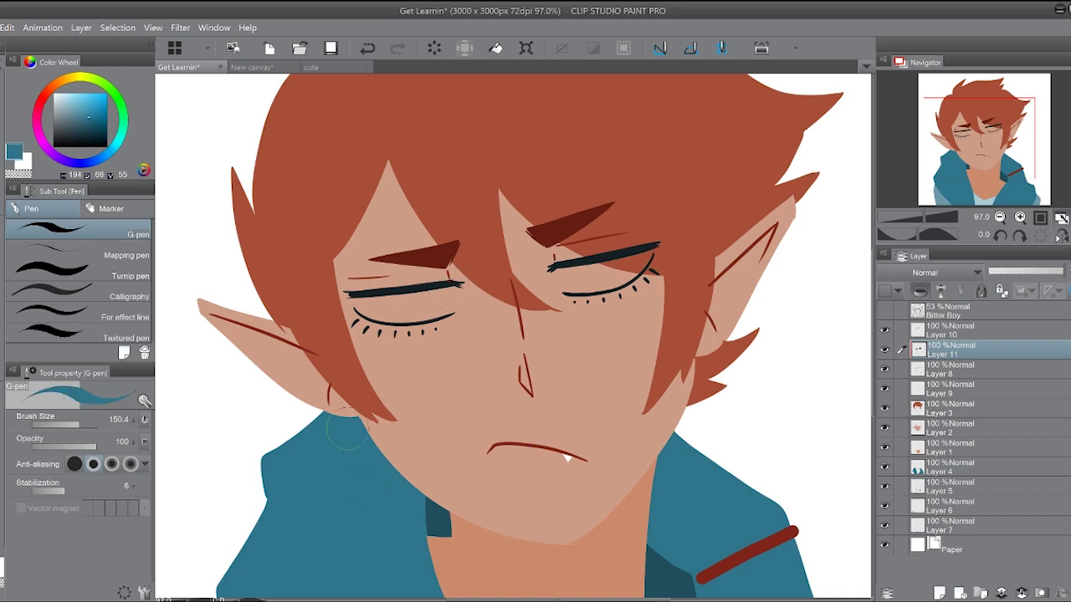
click(1, 268)
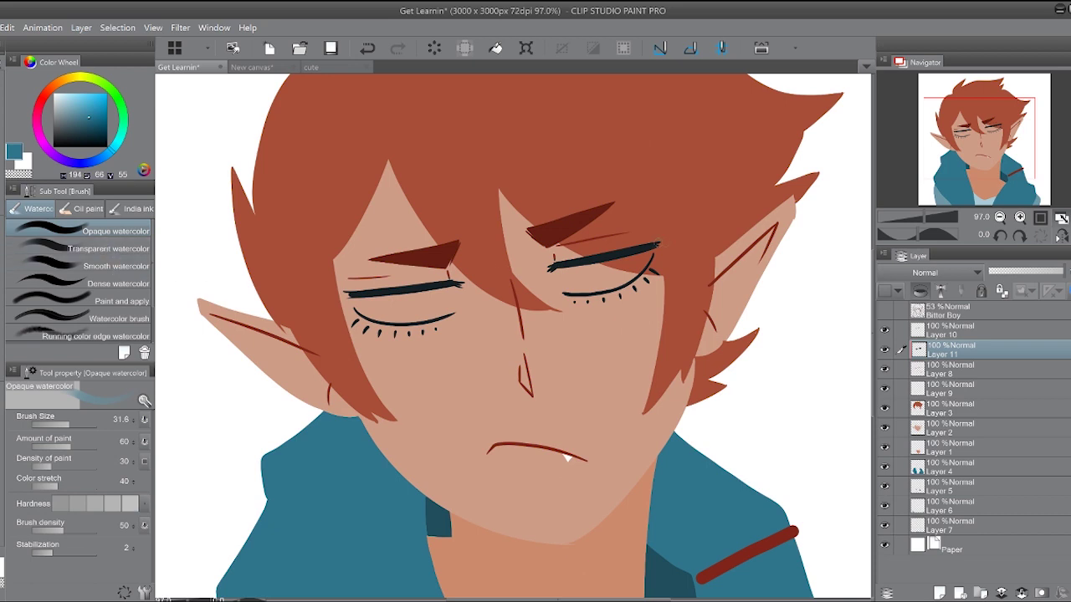
click(80, 425)
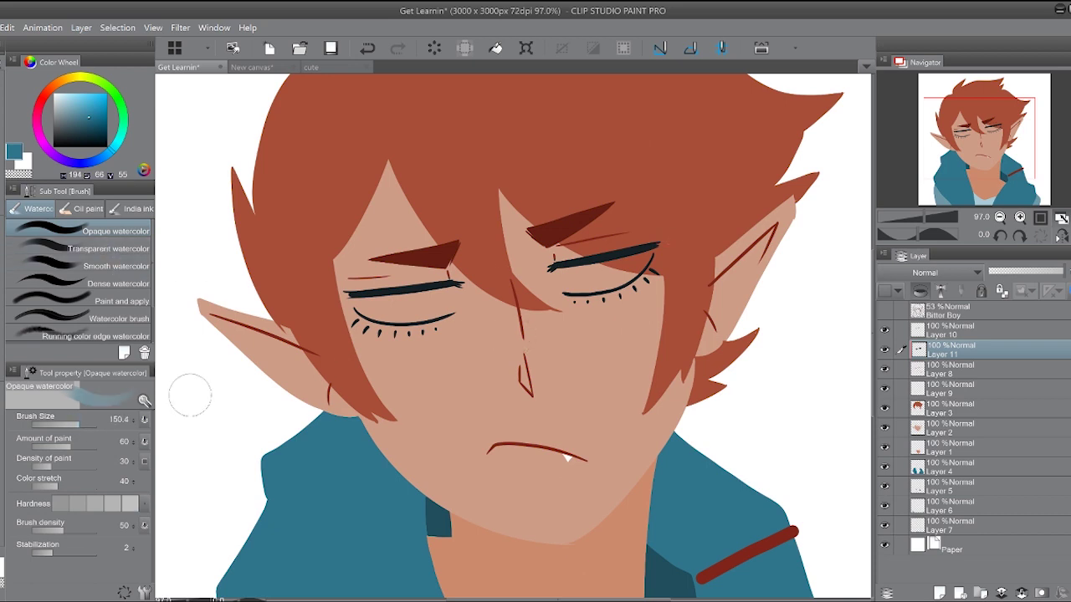
drag(636, 250, 651, 259)
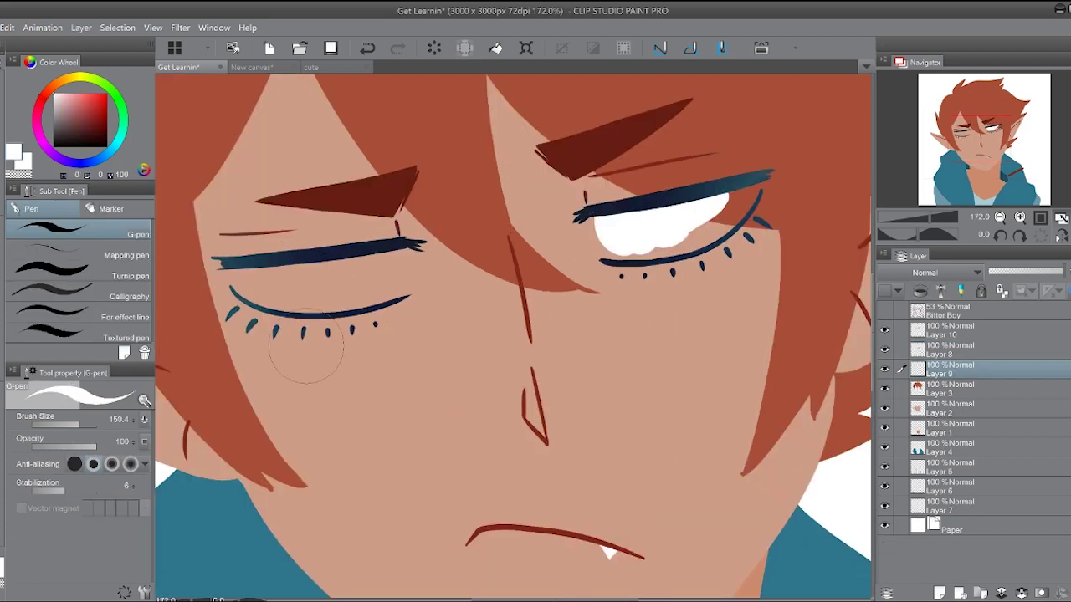
- Paint the whites of both eyes solid white on Layer 9 with the G-pen, finishing at brush size 125.8
mouse_move(742, 191)
mouse_down()
mouse_move(701, 230)
mouse_move(725, 192)
mouse_move(641, 224)
mouse_move(590, 218)
mouse_move(599, 241)
mouse_move(730, 216)
mouse_move(674, 234)
mouse_move(710, 218)
mouse_move(670, 253)
mouse_move(737, 216)
mouse_move(754, 186)
mouse_up()
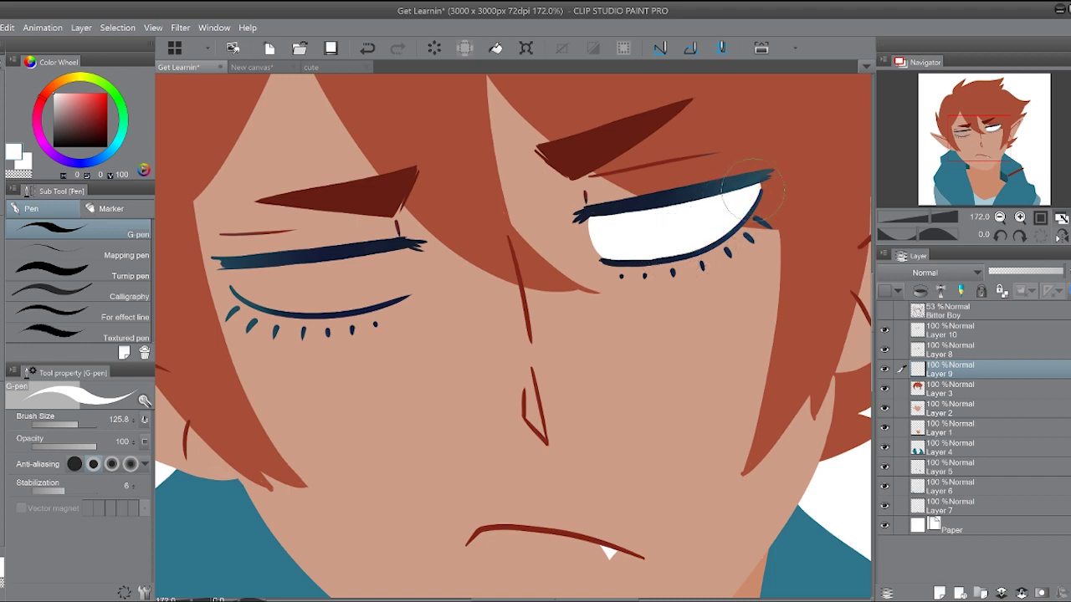
mouse_move(238, 273)
mouse_down()
mouse_move(364, 287)
mouse_move(370, 261)
mouse_move(243, 274)
mouse_move(372, 257)
mouse_move(261, 281)
mouse_move(272, 286)
mouse_move(344, 264)
mouse_move(244, 270)
mouse_move(382, 255)
mouse_move(274, 282)
mouse_move(396, 254)
mouse_up()
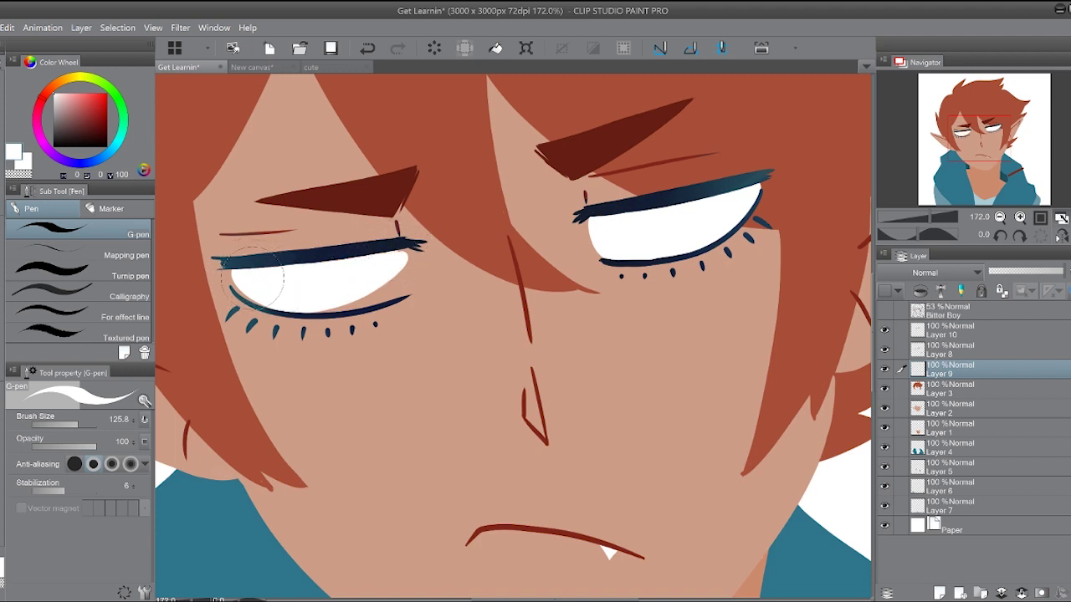
mouse_move(235, 271)
mouse_down()
mouse_move(313, 307)
mouse_move(384, 284)
mouse_move(328, 307)
mouse_move(357, 307)
mouse_move(414, 238)
mouse_move(343, 310)
mouse_move(413, 242)
mouse_move(351, 298)
mouse_move(387, 277)
mouse_up()
- Add a new layer directly above Layer 9 and show the Bitter Boy sketch layer as a guide
key(ctrl+minus)
key(ctrl+minus)
key(ctrl+minus)
key(ctrl+minus)
key(ctrl+minus)
key(ctrl+minus)
click(884, 310)
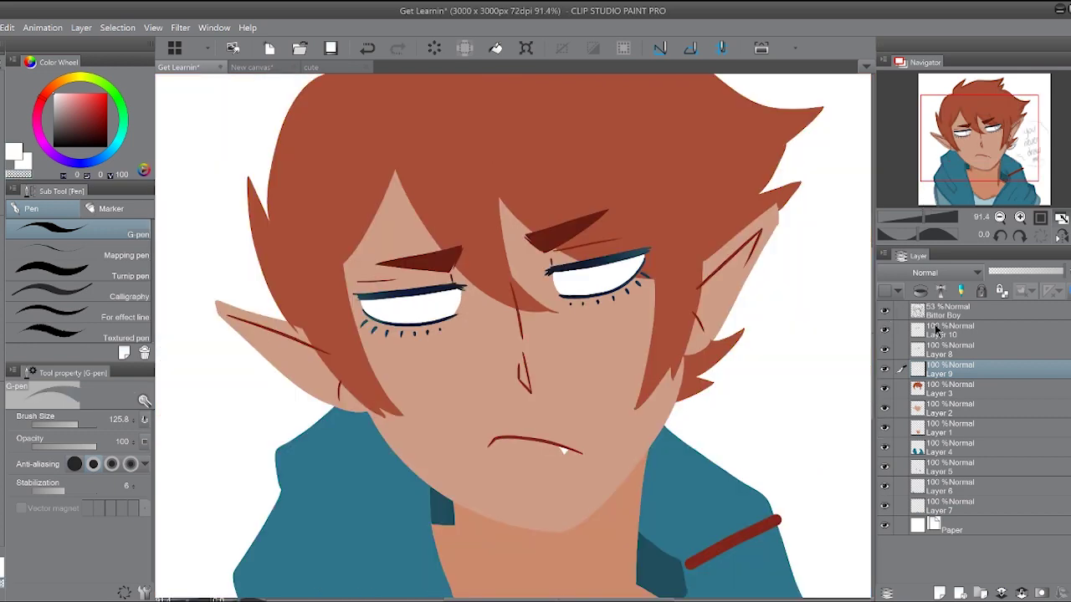
click(939, 593)
click(884, 311)
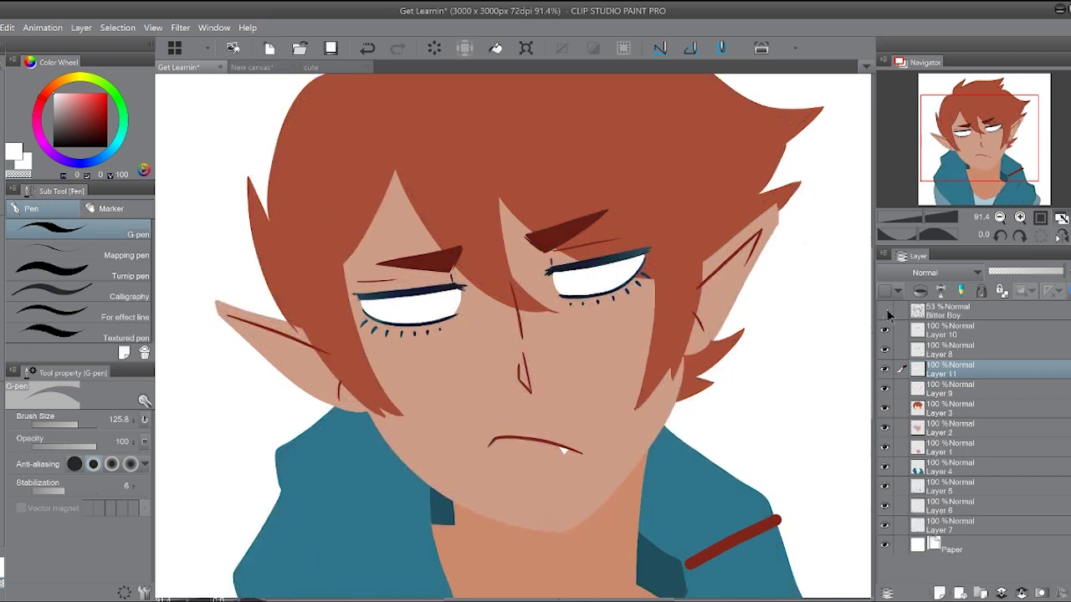
click(884, 310)
- Sample the bright yellow of the reference character's eye in New canvas and return to the Get Learnin' canvas
click(313, 68)
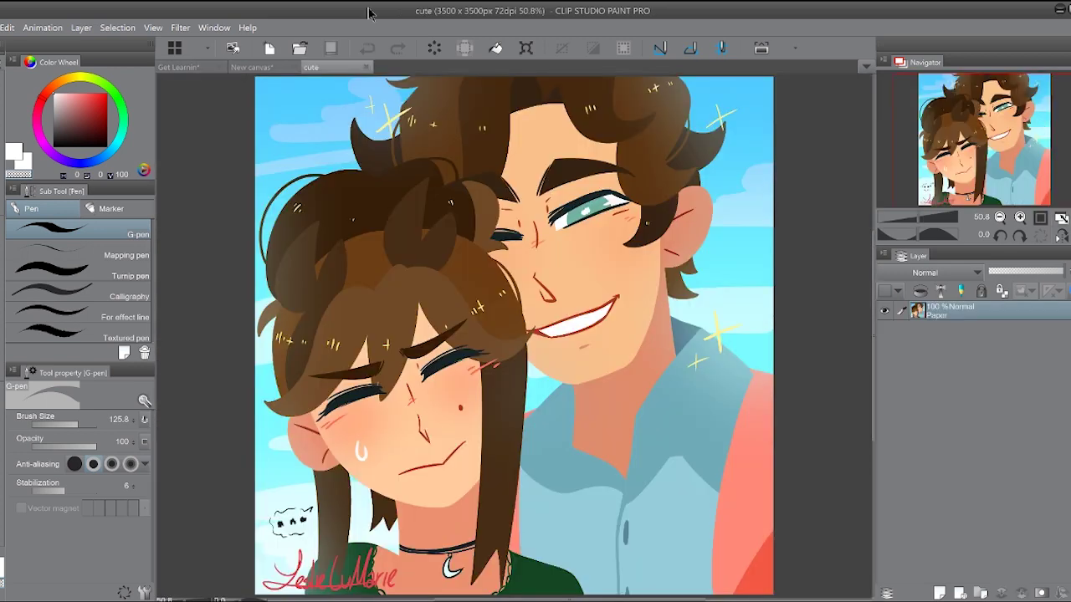
click(253, 67)
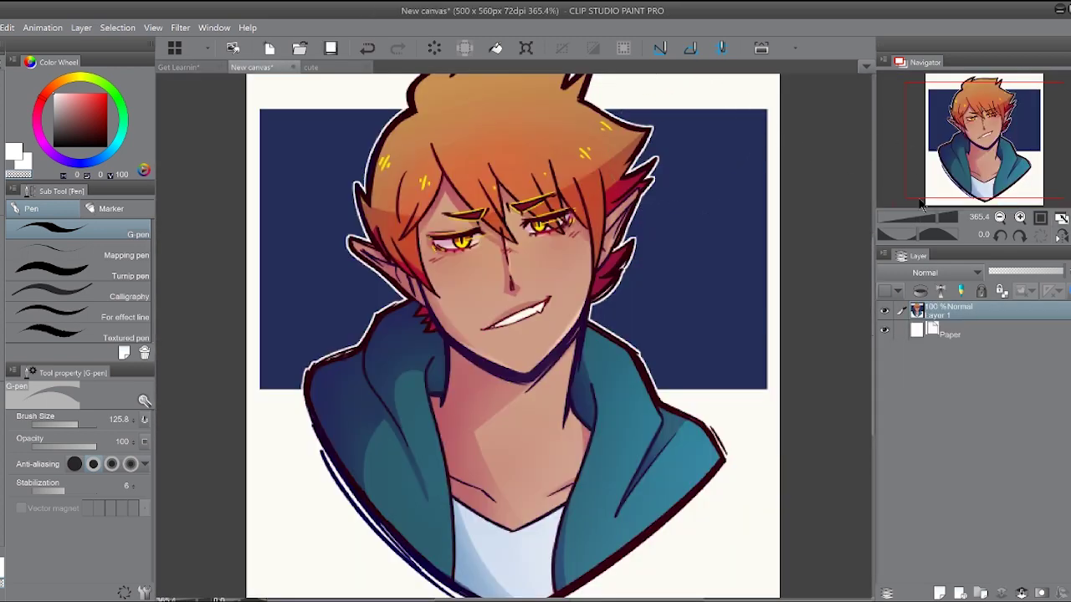
drag(938, 221, 943, 222)
alt+click(443, 201)
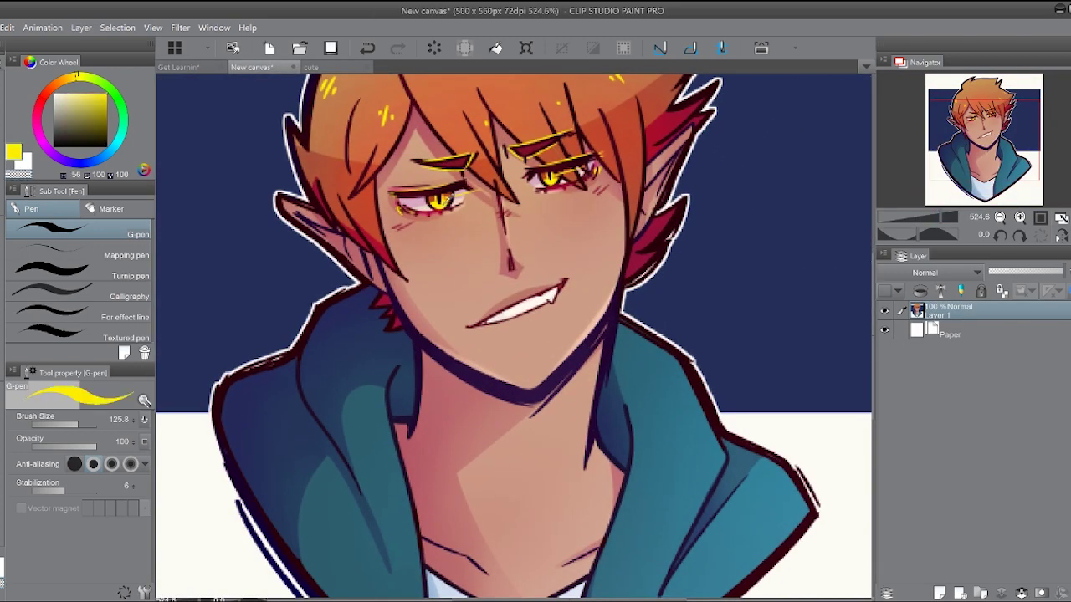
click(207, 67)
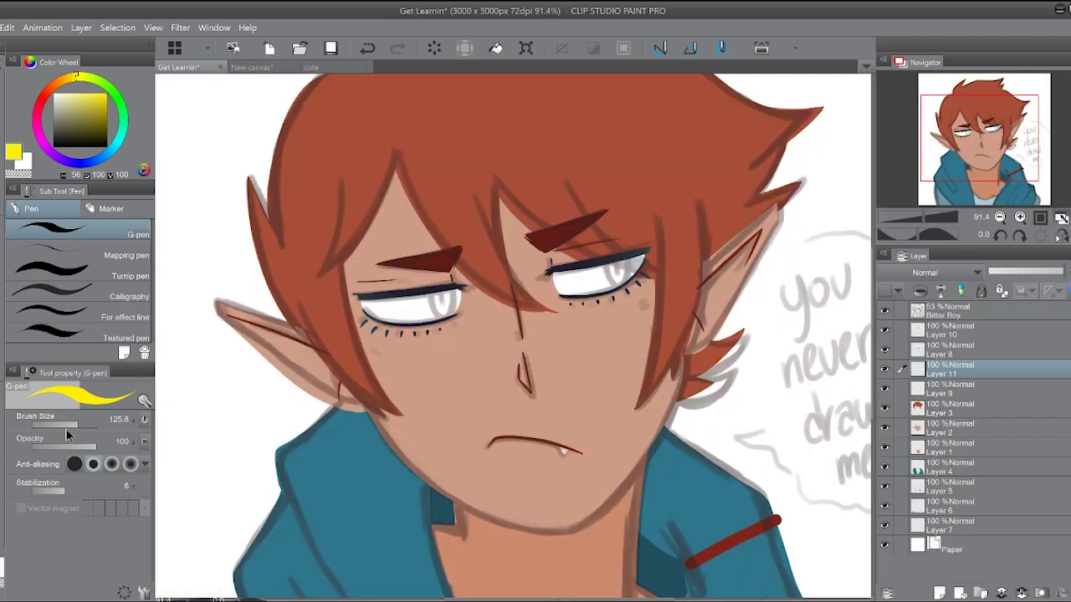
- Outline both irises in yellow over the sketch on Layer 11 with the G-pen at brush size 36.1
click(70, 425)
drag(930, 213, 946, 216)
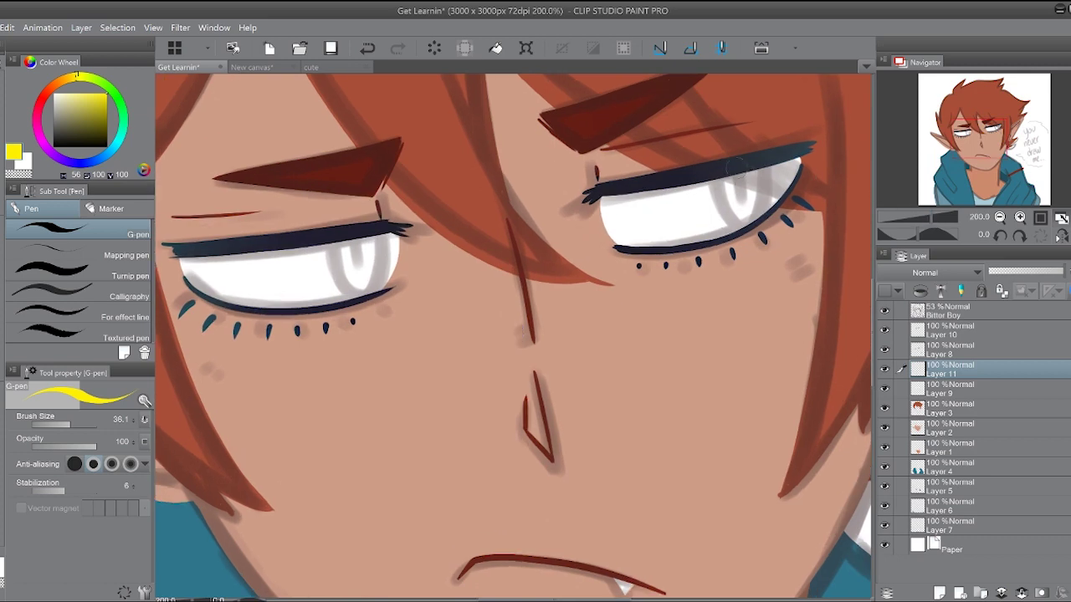
mouse_move(750, 171)
mouse_down()
mouse_move(752, 210)
mouse_move(759, 152)
mouse_move(754, 208)
mouse_move(759, 157)
mouse_move(740, 199)
mouse_move(765, 183)
mouse_up()
key(ctrl+z)
key(ctrl+z)
key(ctrl+z)
mouse_move(328, 241)
mouse_down()
mouse_move(352, 294)
mouse_move(372, 237)
mouse_up()
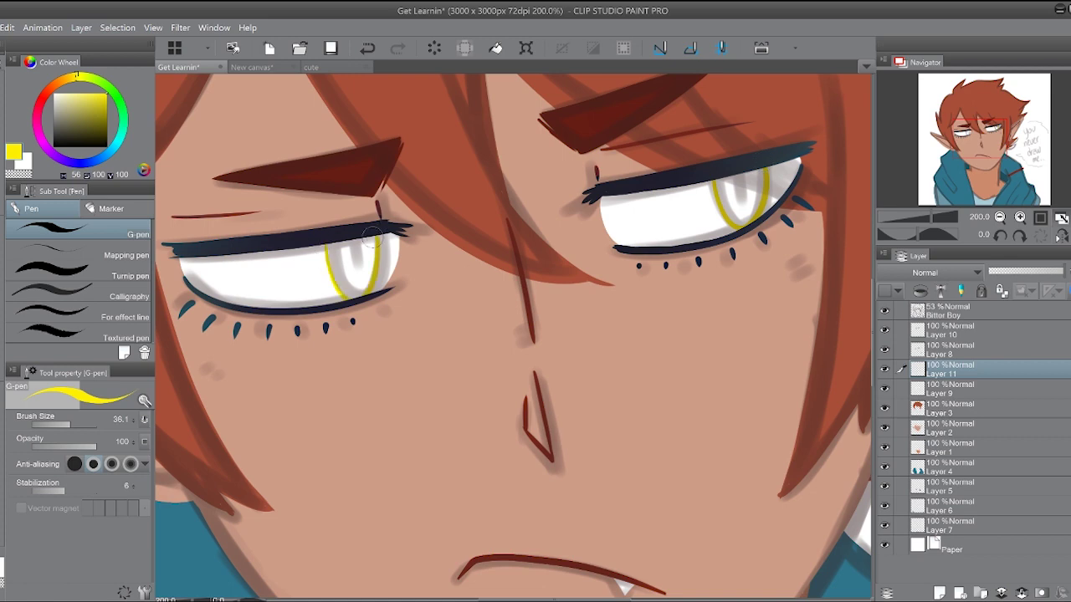
- Hide the Bitter Boy sketch layer and fill both outlined irises yellow with the Refer other layers fill tool
click(1, 407)
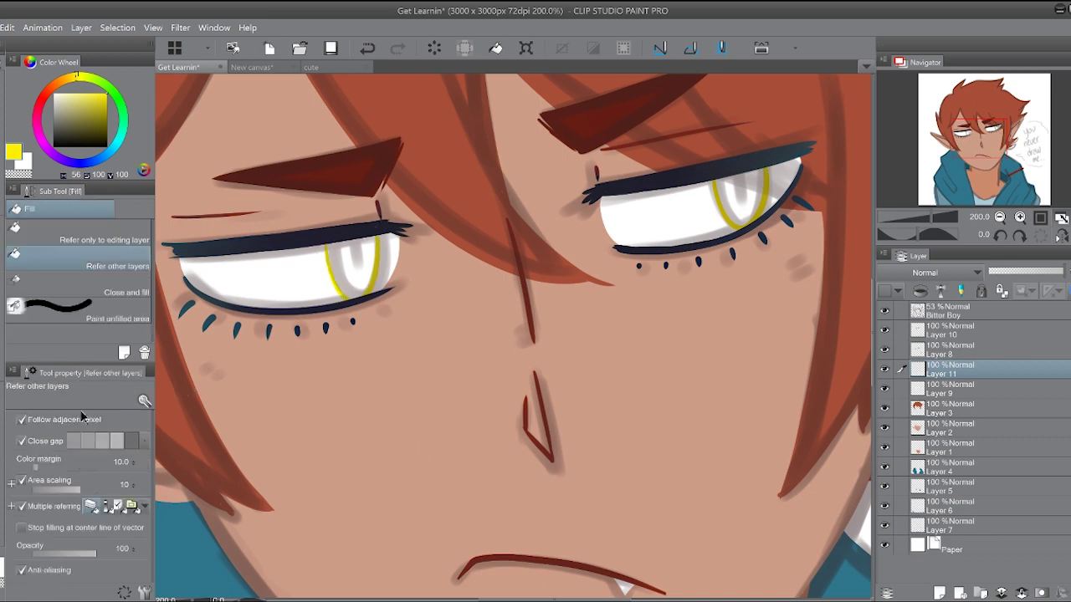
click(884, 309)
click(736, 207)
click(356, 266)
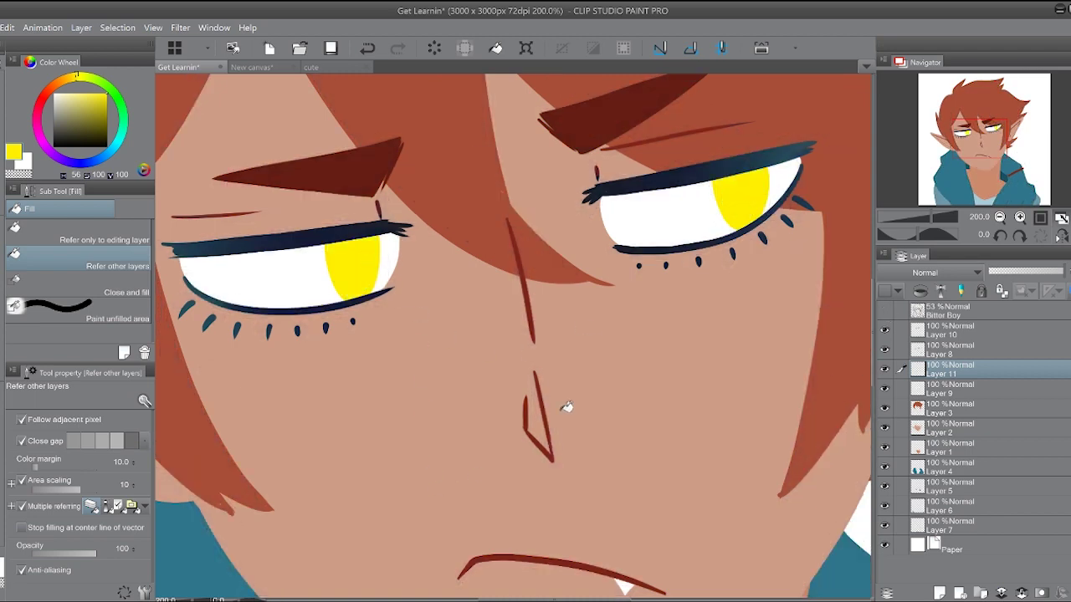
- Set the drawing colour to an orange with hue 34
mouse_move(943, 219)
mouse_down()
mouse_move(918, 219)
mouse_move(933, 219)
mouse_up()
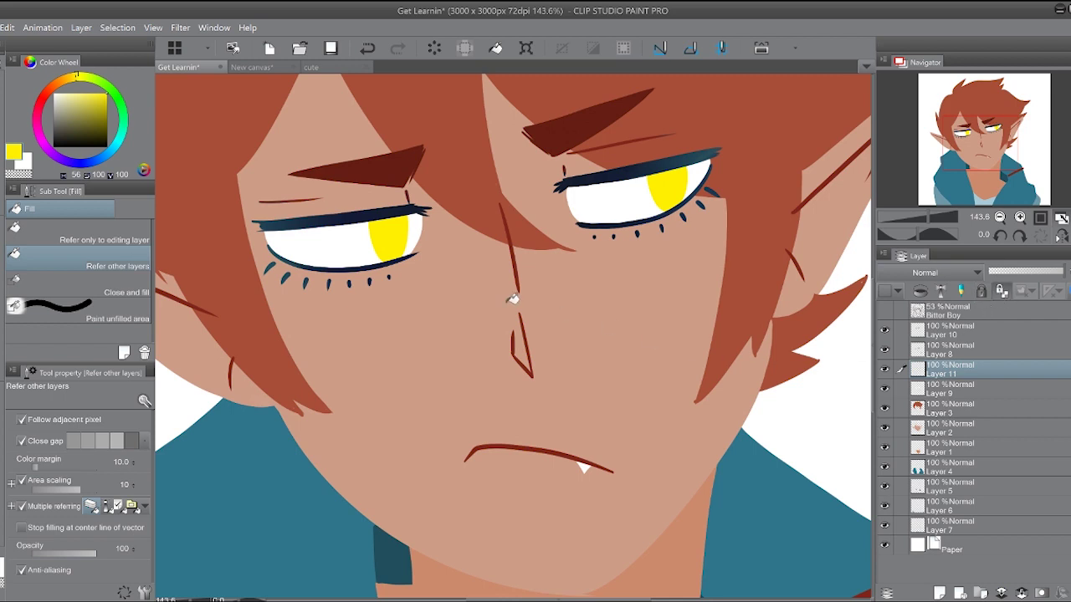
click(67, 85)
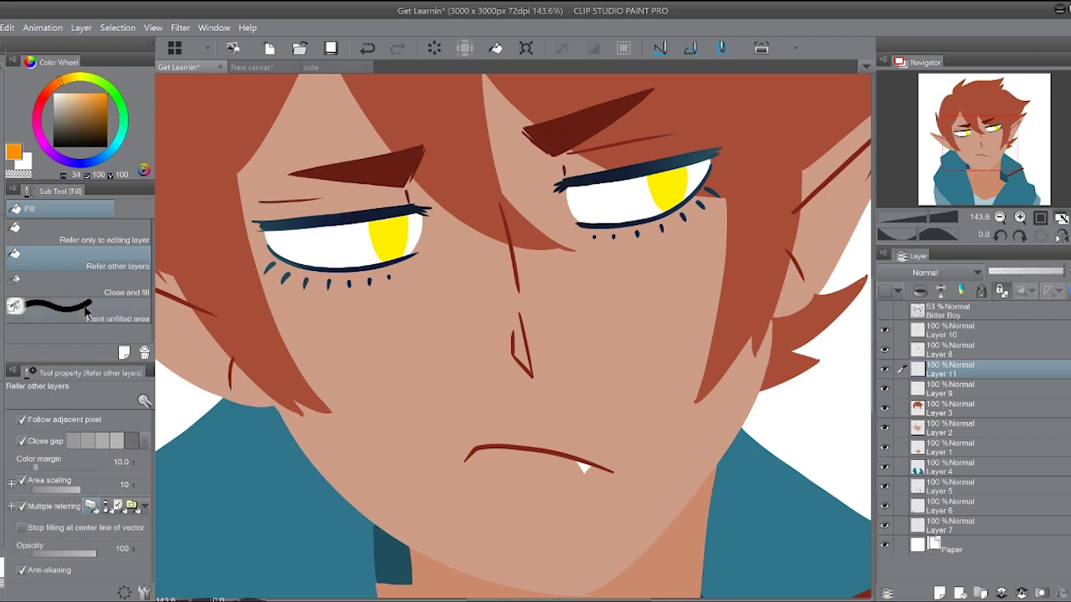